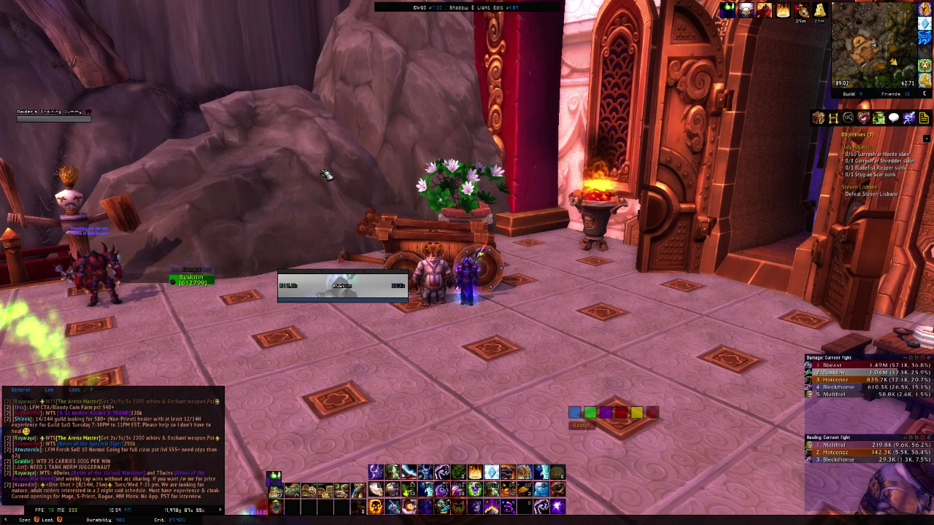
Open the WeakAuras options with /wa and add a new progress bar display, showing its display settings
type("/wa")
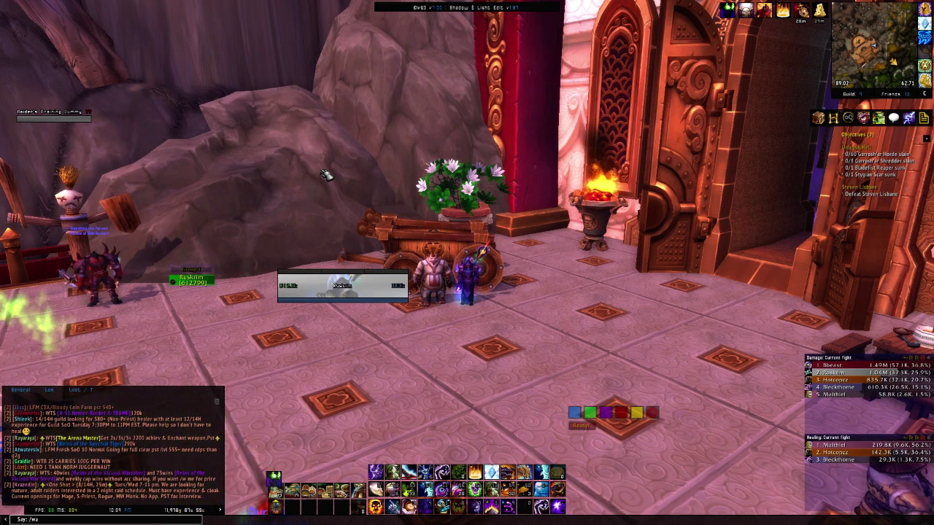
key("Return")
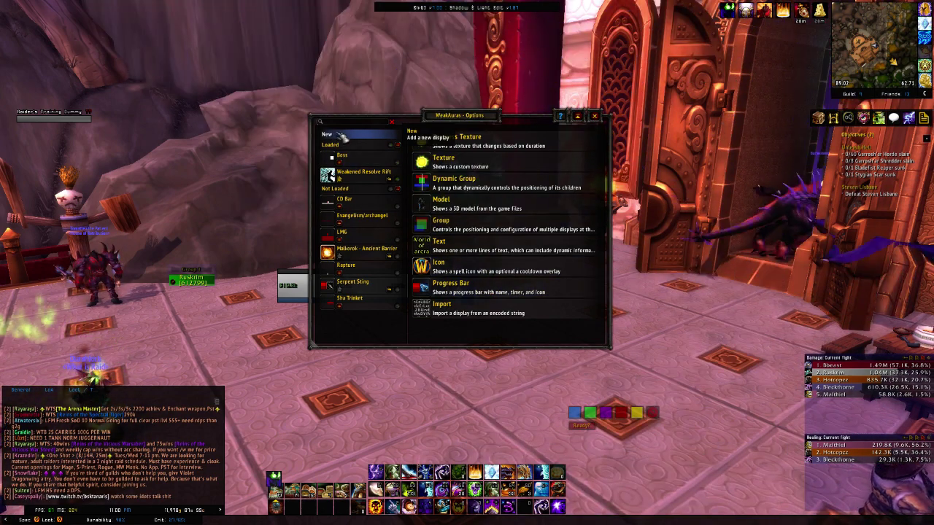
left_click(462, 289)
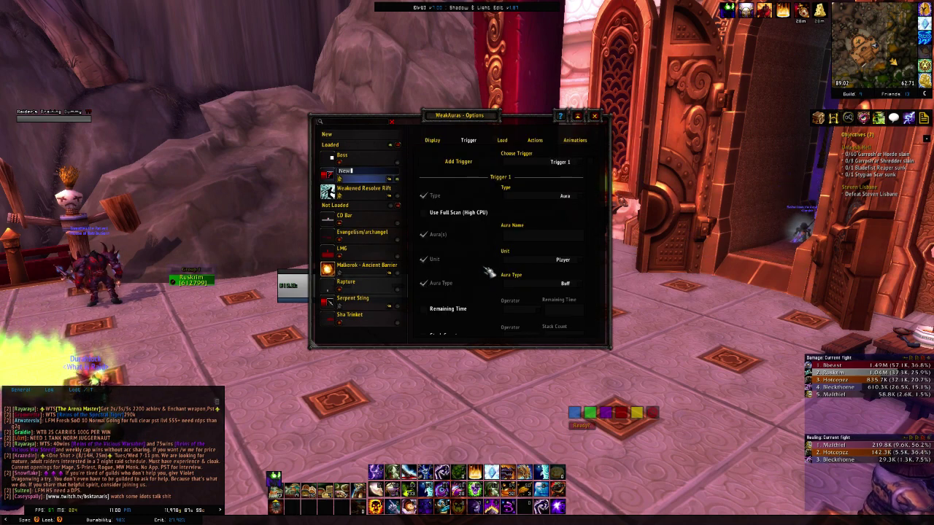
left_click(432, 139)
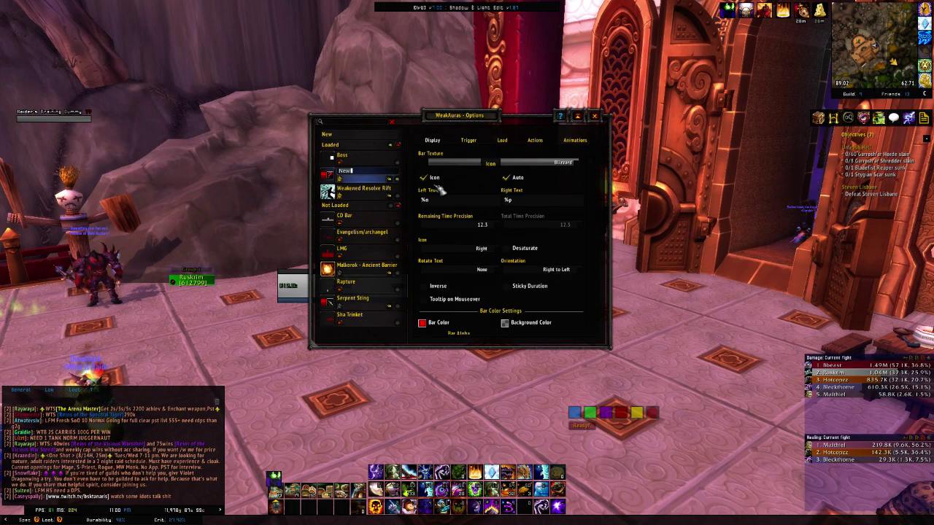
Name the new progress bar "Shadow Word: Pain"
key("BackSpace")
key("BackSpace")
key("BackSpace")
type("S")
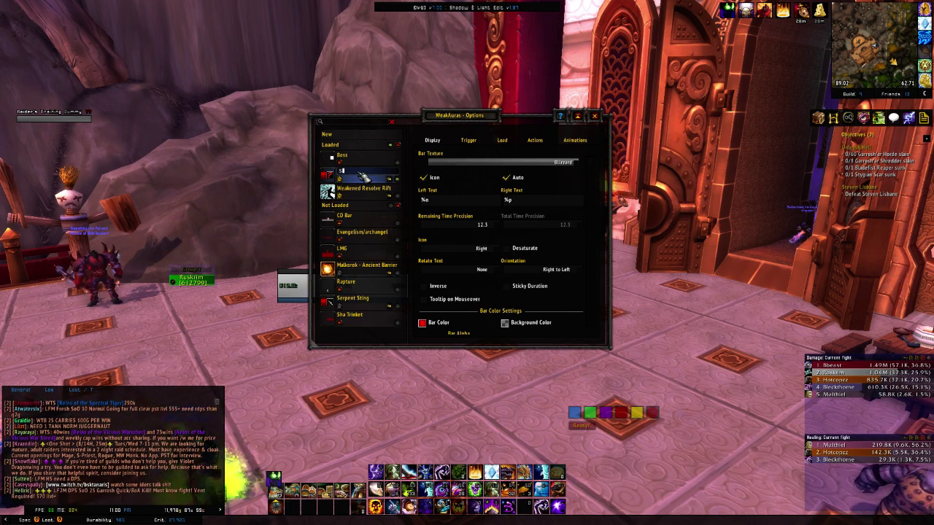
type("hadow Pa")
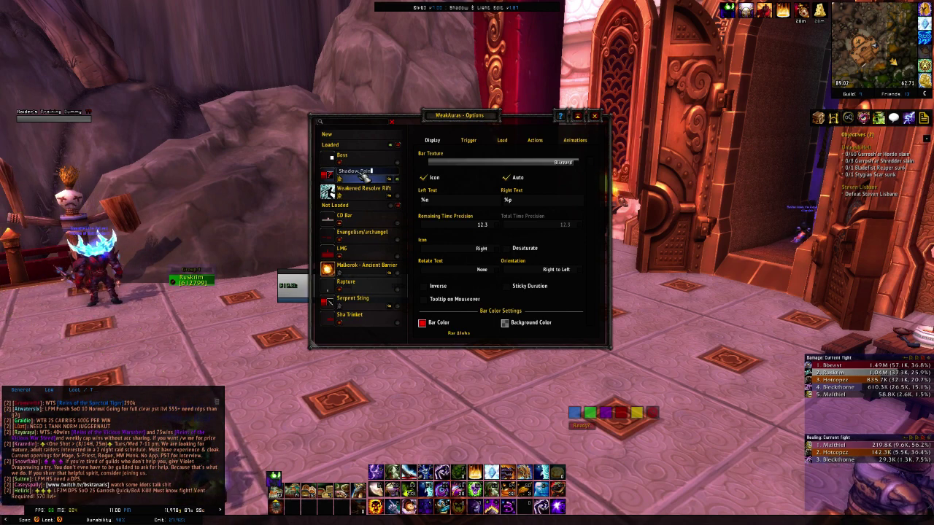
type("in")
key("BackSpace")
key("BackSpace")
key("BackSpace")
key("BackSpace")
key("BackSpace")
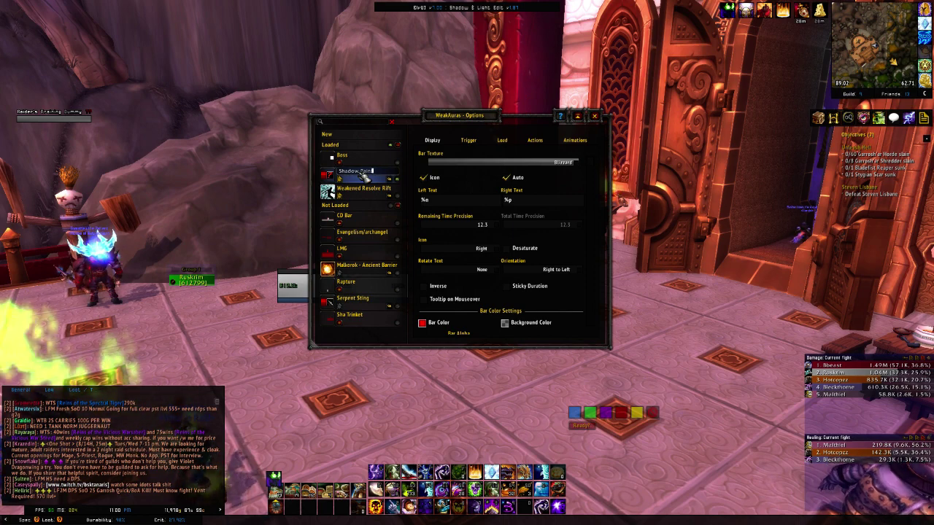
type("Word:")
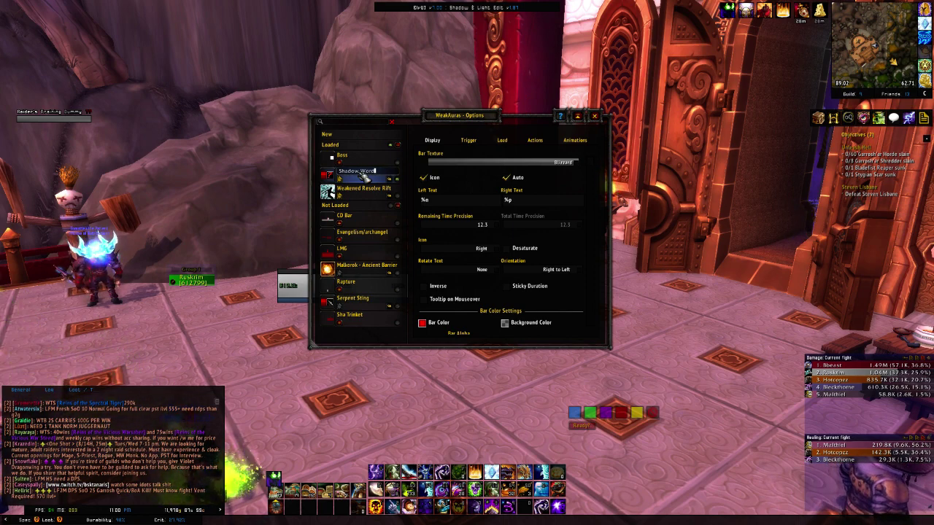
type(" P")
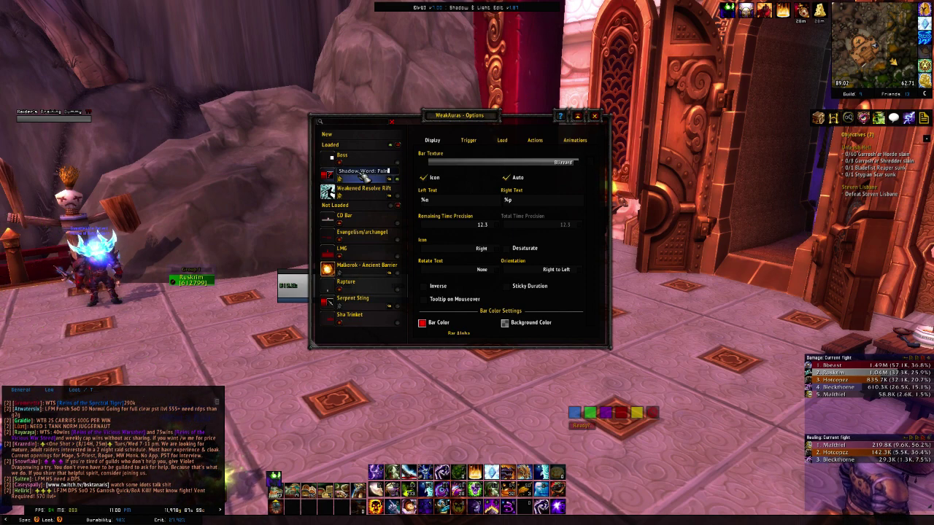
type("ain")
key("Return")
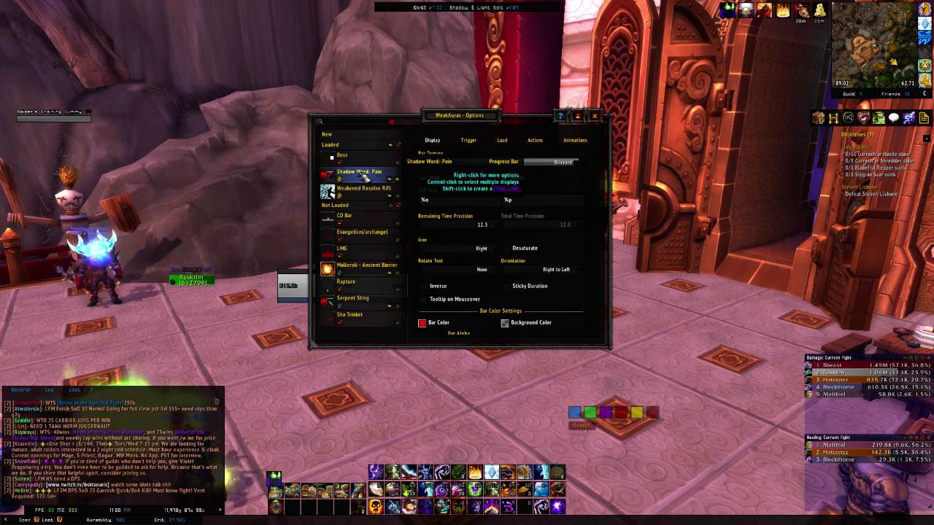
Examine the bar textures available for the Shadow Word: Pain progress bar
left_click(585, 163)
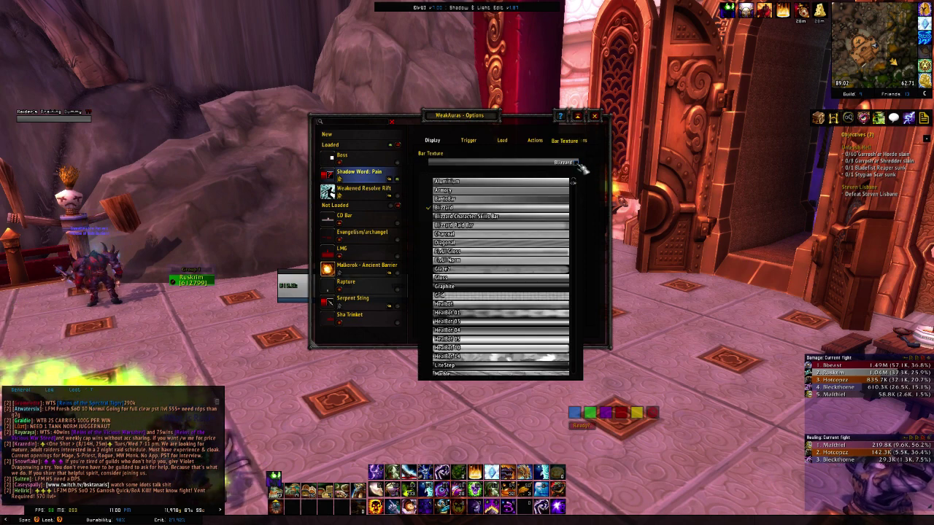
left_click(584, 164)
left_click(584, 163)
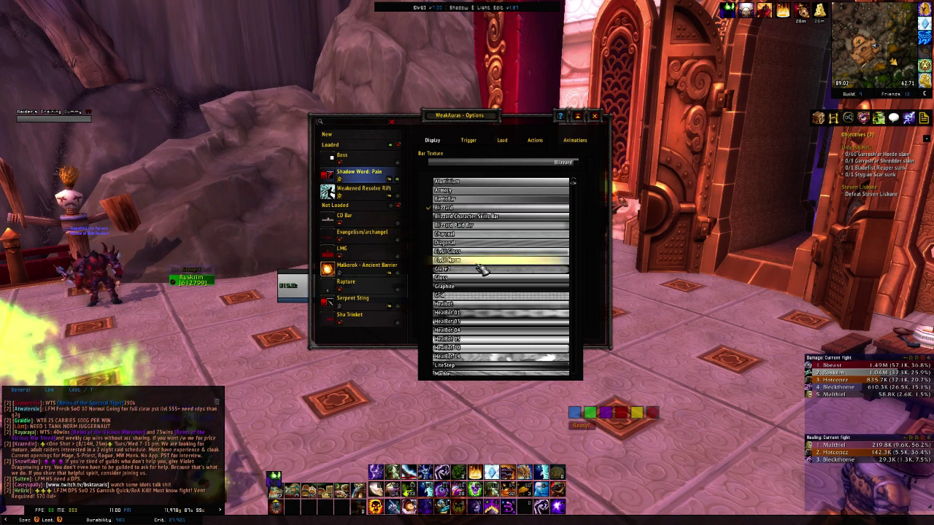
scroll(481, 270, "down", 8)
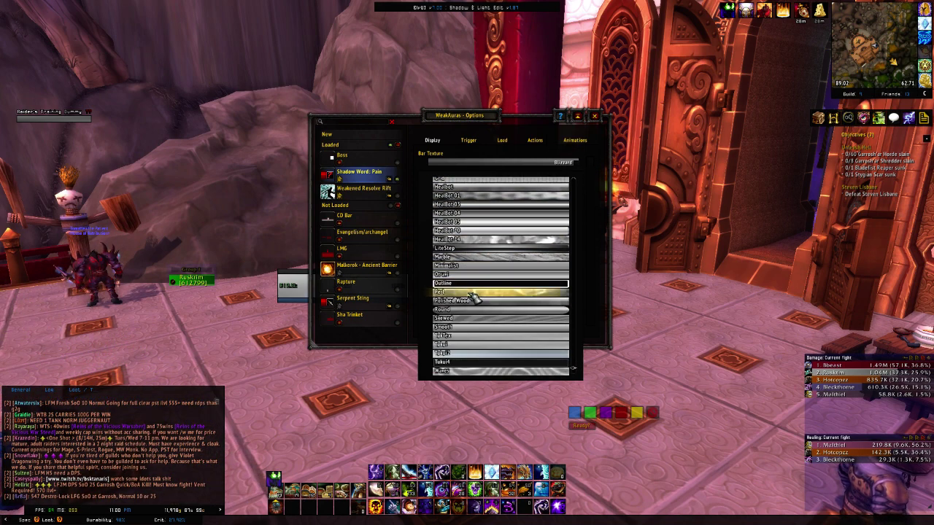
scroll(476, 303, "up", 8)
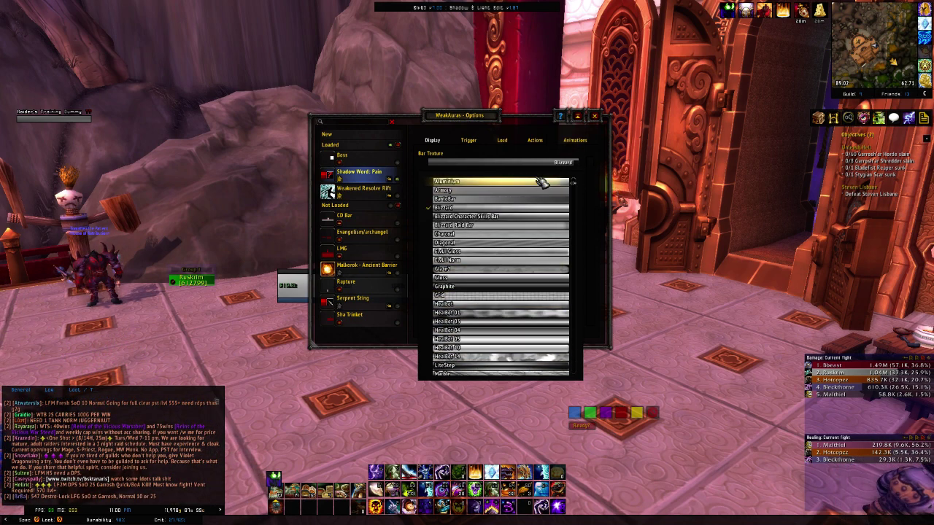
left_click(584, 163)
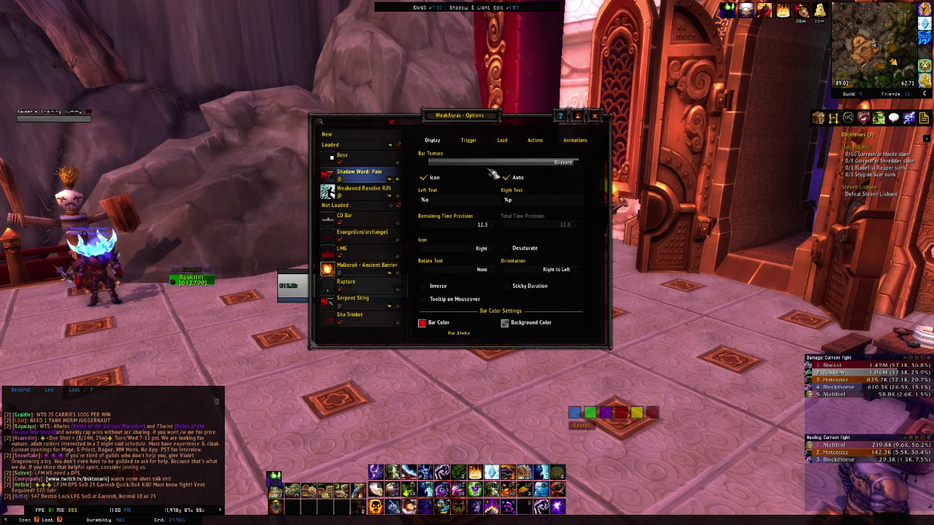
Turn off the bar's automatic icon and assign Spell_Shadow_ShadowWordPain, searching the icons for "Shadow Word"
left_click(511, 178)
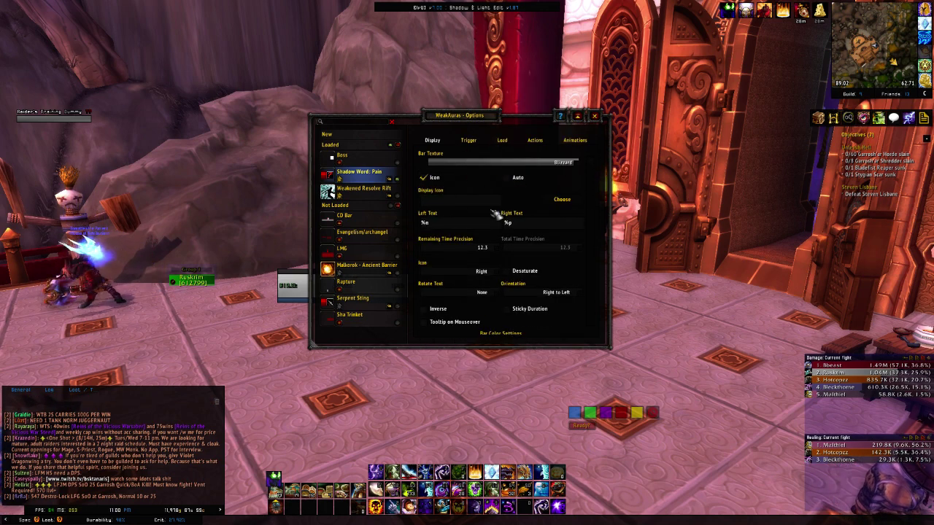
left_click(562, 200)
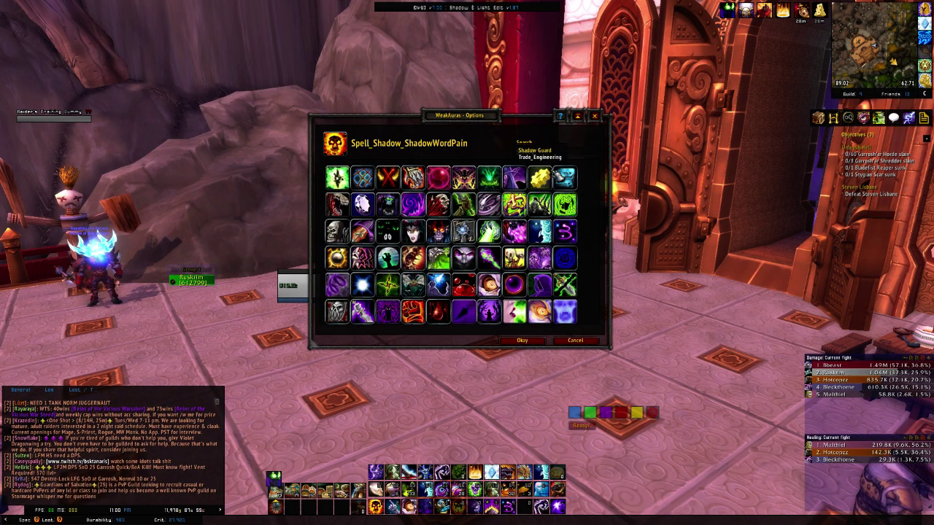
type("Shadow Word")
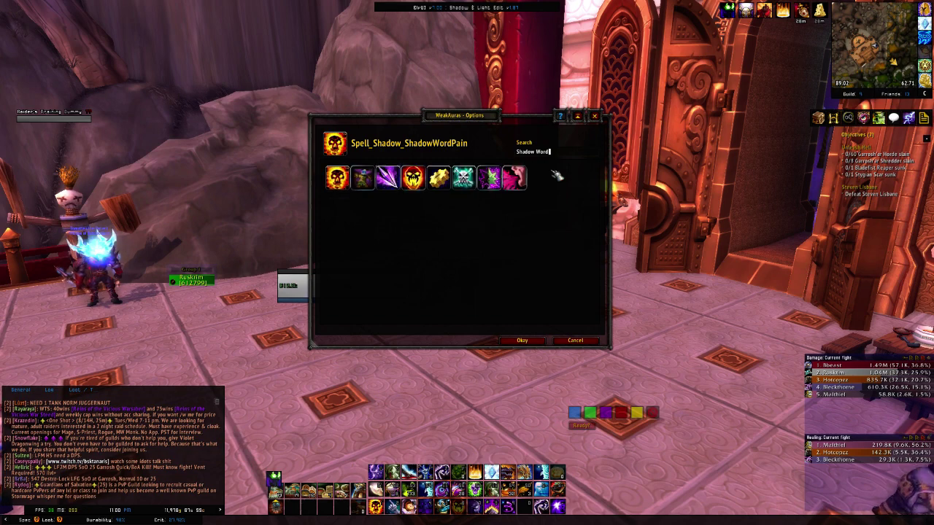
left_click(522, 340)
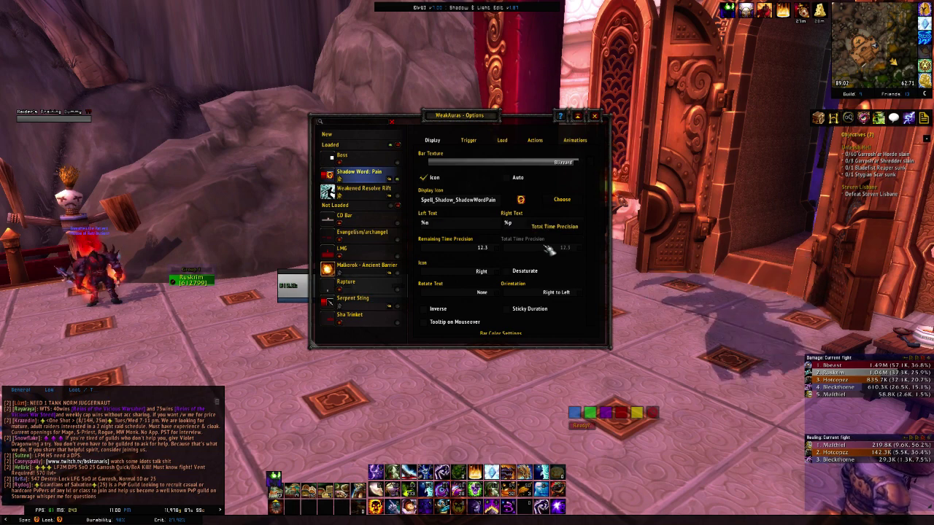
Set the bar's trigger unit to Target and its aura type to Debuff
left_click(470, 140)
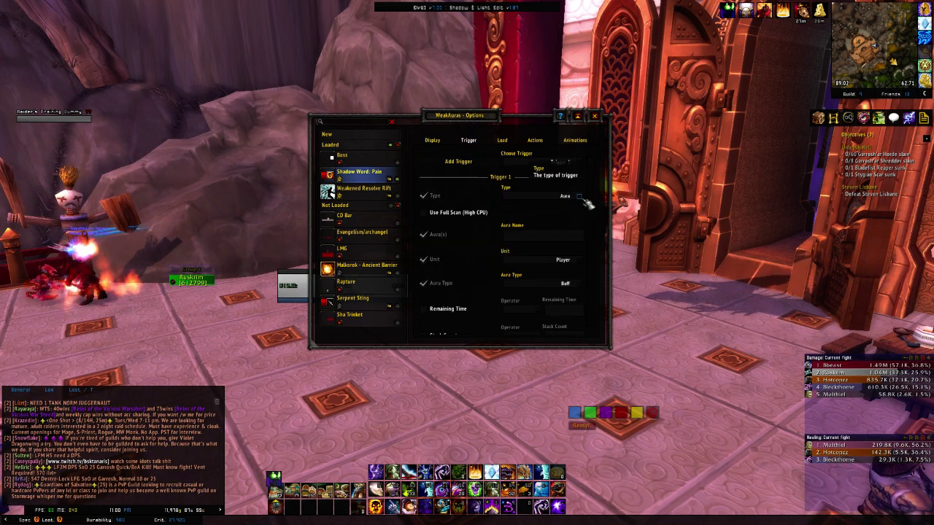
left_click(588, 260)
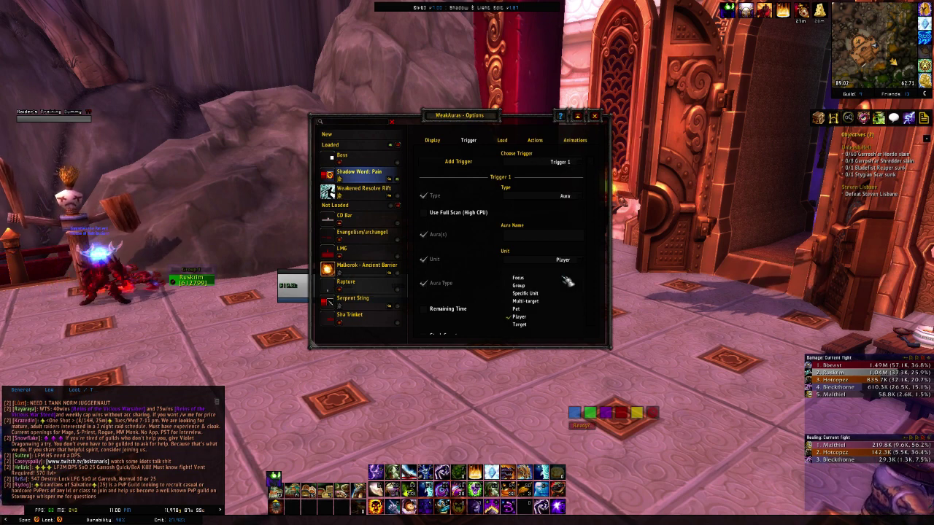
left_click(535, 324)
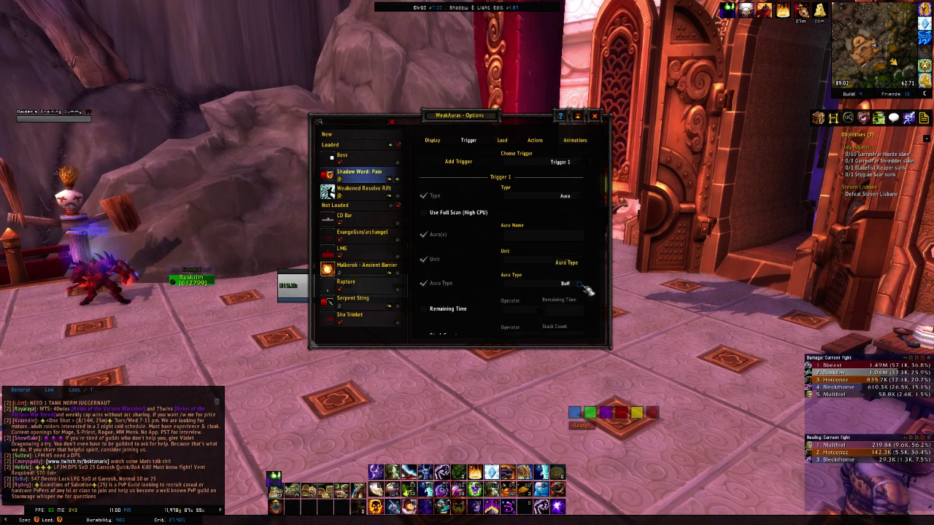
left_click(584, 286)
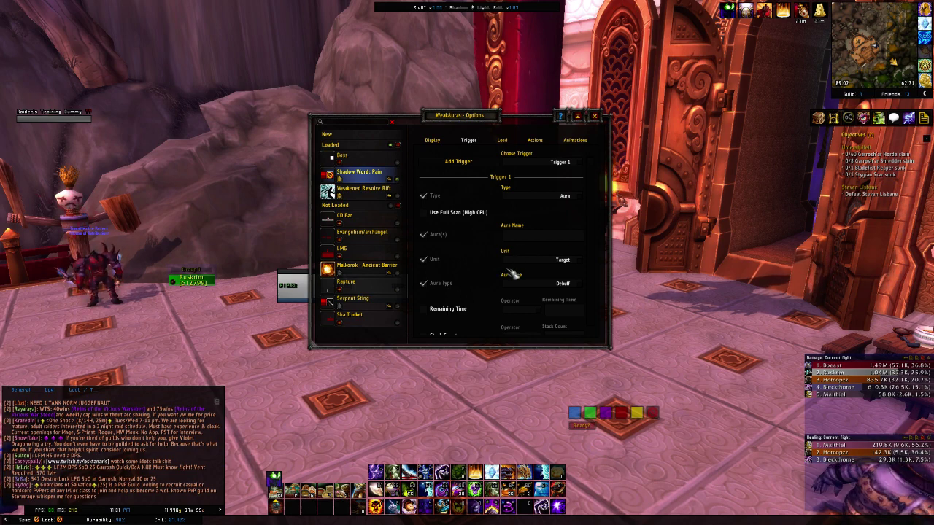
Set the trigger's aura name to "Shadow Word: Pain"
left_click(519, 237)
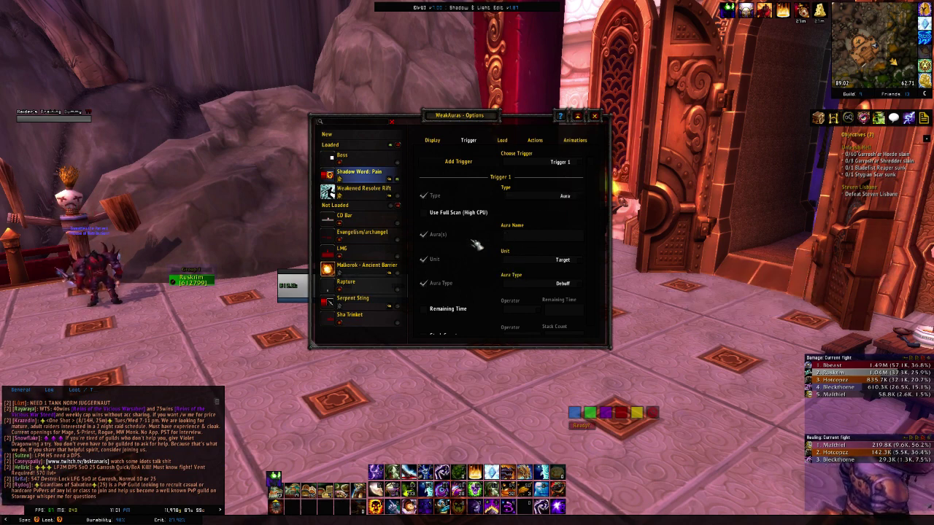
type("Shadow Word: Pain")
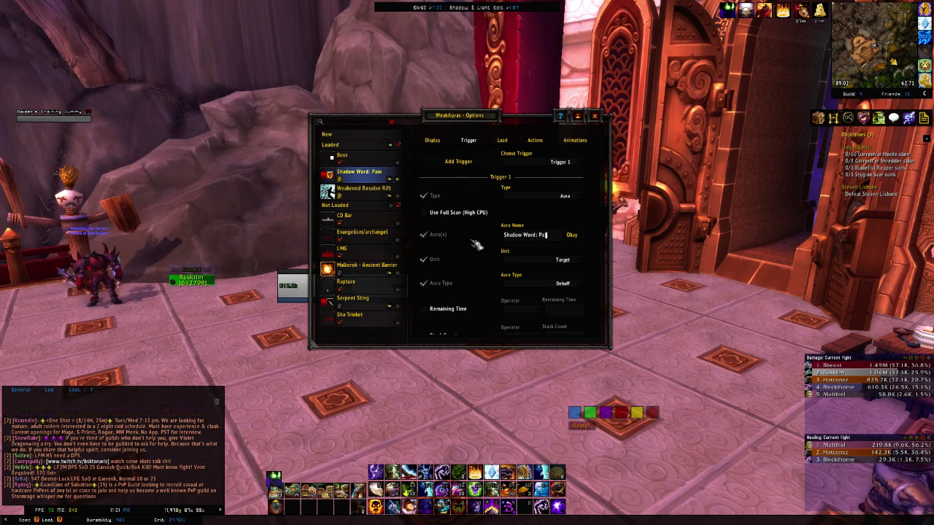
left_click(572, 235)
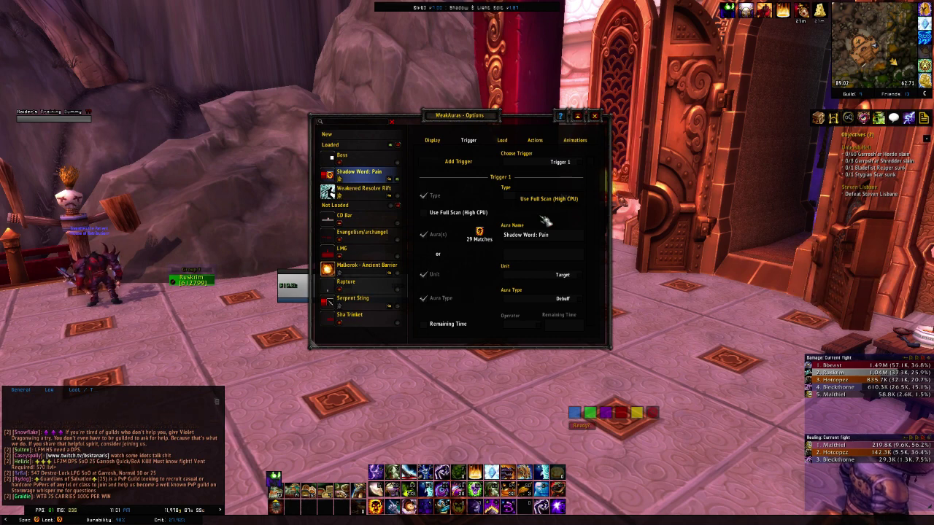
Reposition the Shadow Word: Pain bar up and to the left, above the player frame, and close the WeakAuras options
left_click_drag(459, 117, 727, 142)
left_click_drag(476, 265, 310, 111)
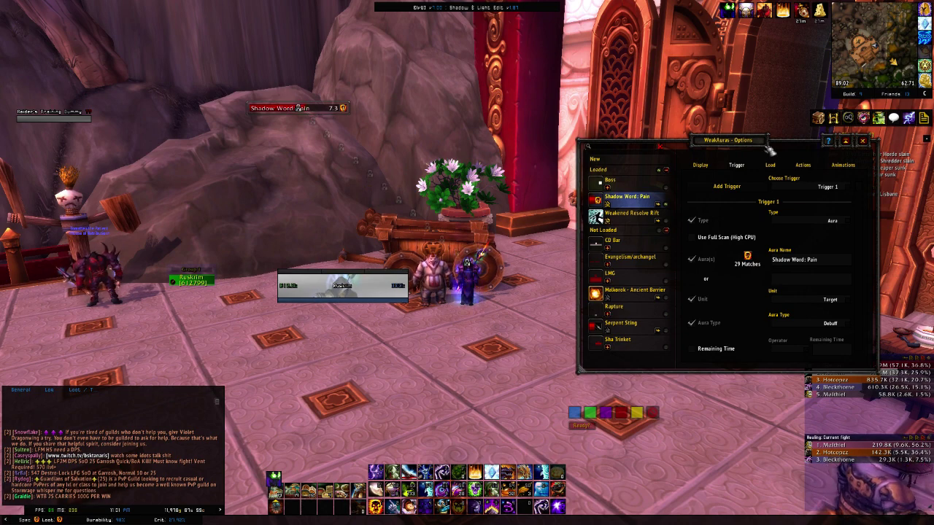
left_click_drag(755, 143, 541, 122)
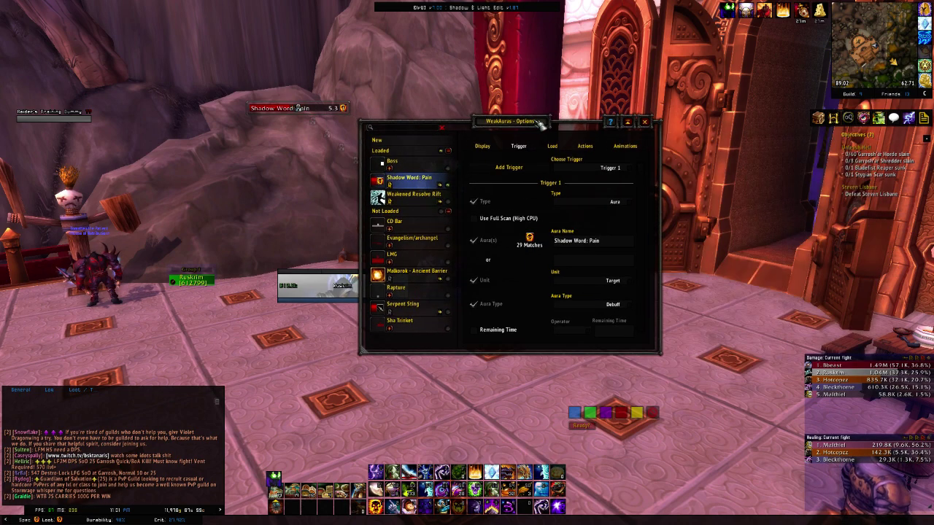
left_click(645, 123)
Test the bar by targeting a Raider's Training Dummy and casting Shadow Word: Pain on it
left_click_drag(630, 136, 502, 147)
key("w")
key("Tab")
key("1")
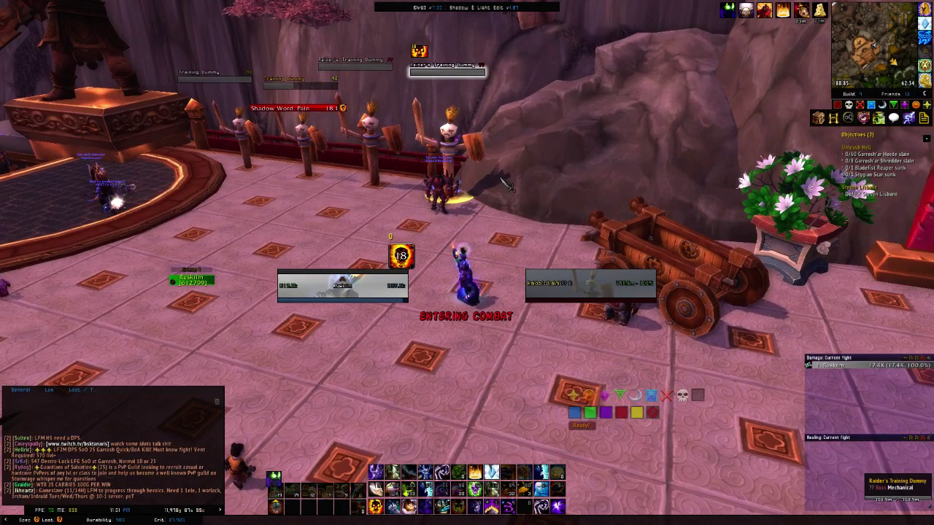
key("2")
key("s")
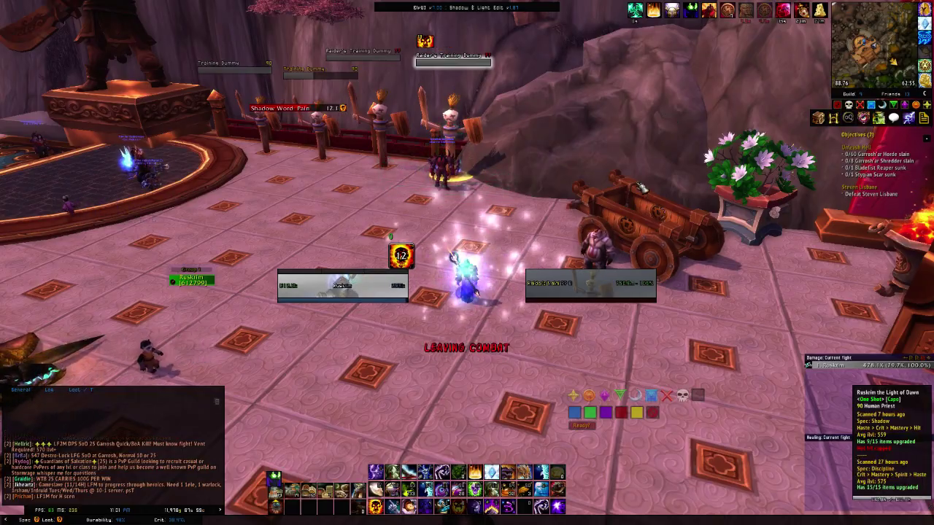
Check the bar's debuff tracking while moving around and switching targets between the two Raider's Training Dummies
key("d")
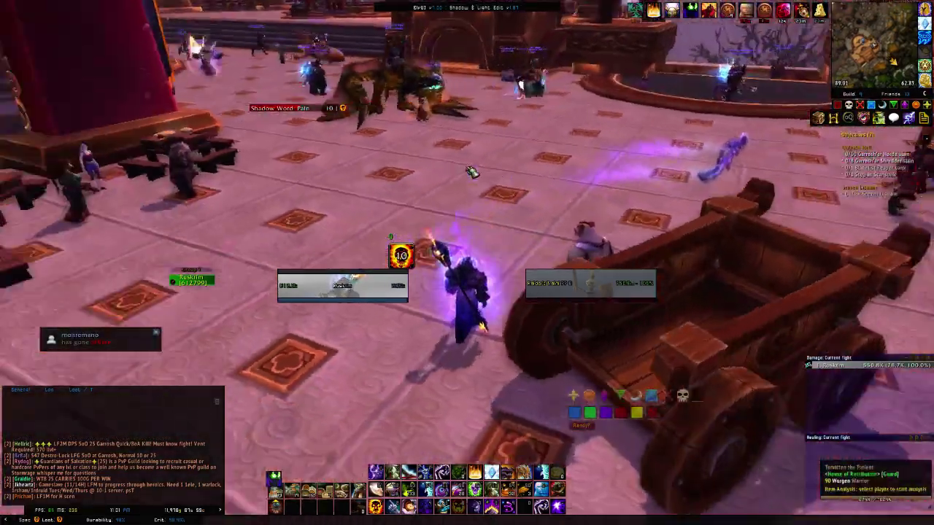
key("w")
key("d")
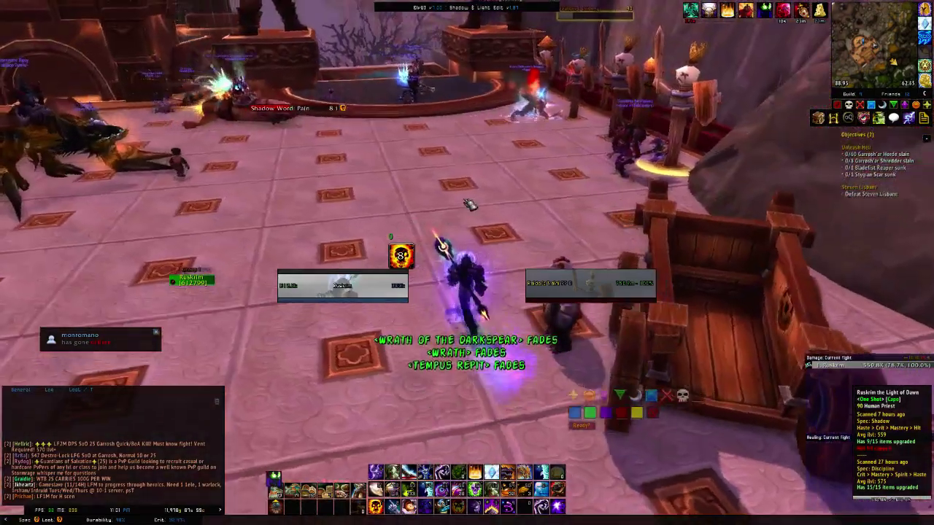
key("q")
key("d")
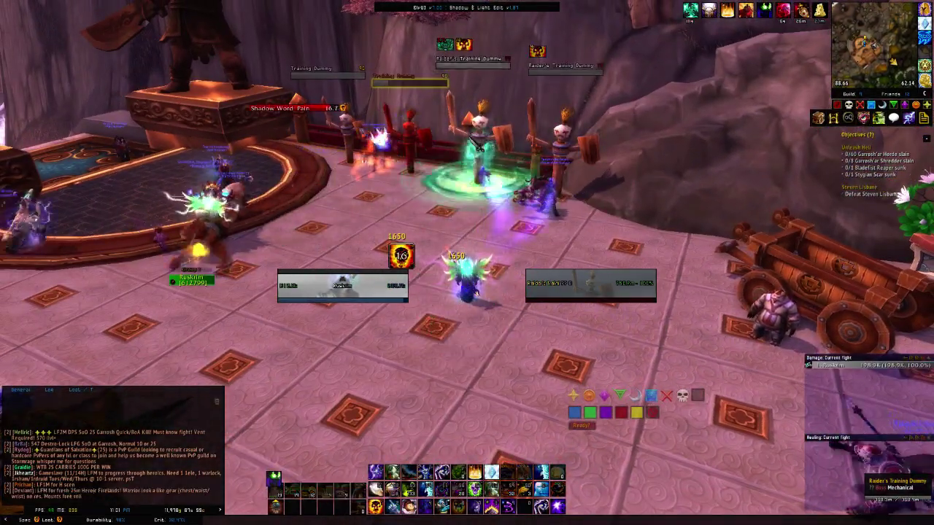
left_click(493, 140)
left_click(545, 148)
left_click(499, 138)
key("d")
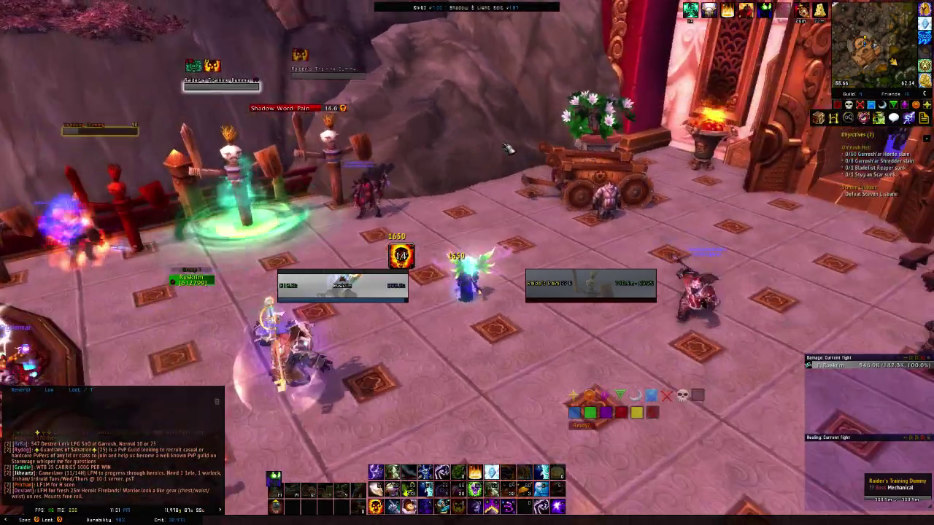
type("a")
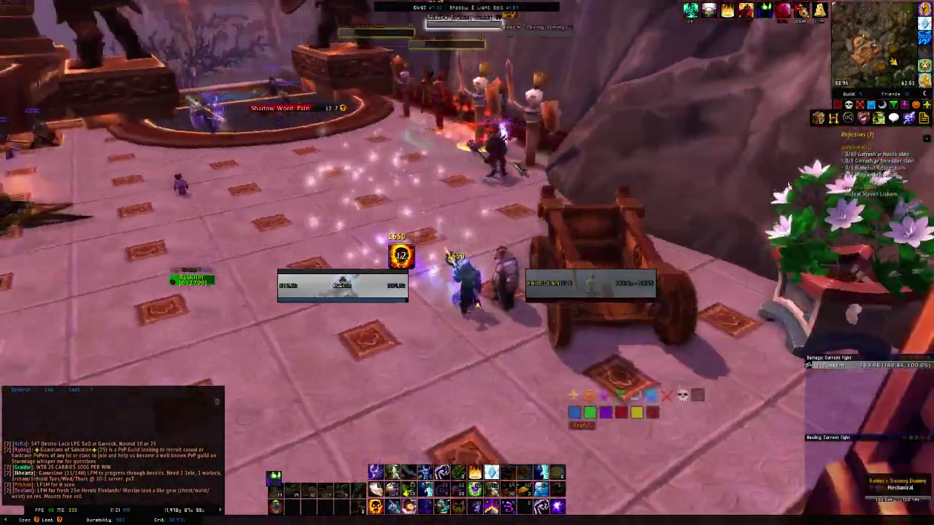
Reopen the WeakAuras options, set the Shadow Word: Pain trigger's unit to Multi-target, and accept placing the display in a new Dynamic Group
type("/wa")
key("Return")
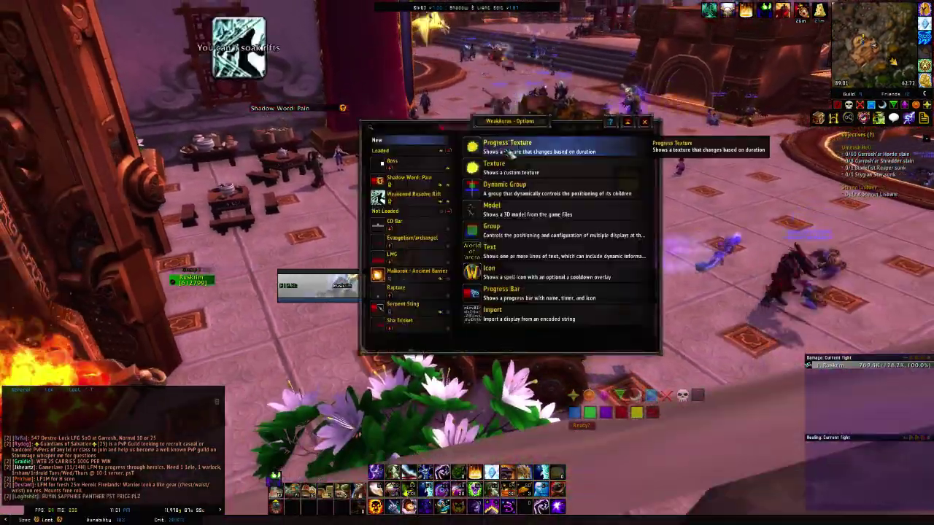
key("a")
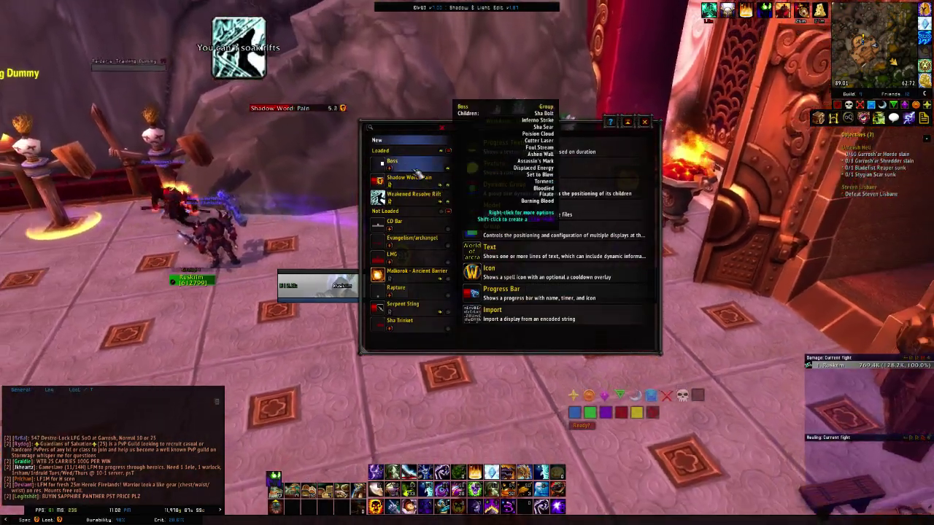
left_click(412, 181)
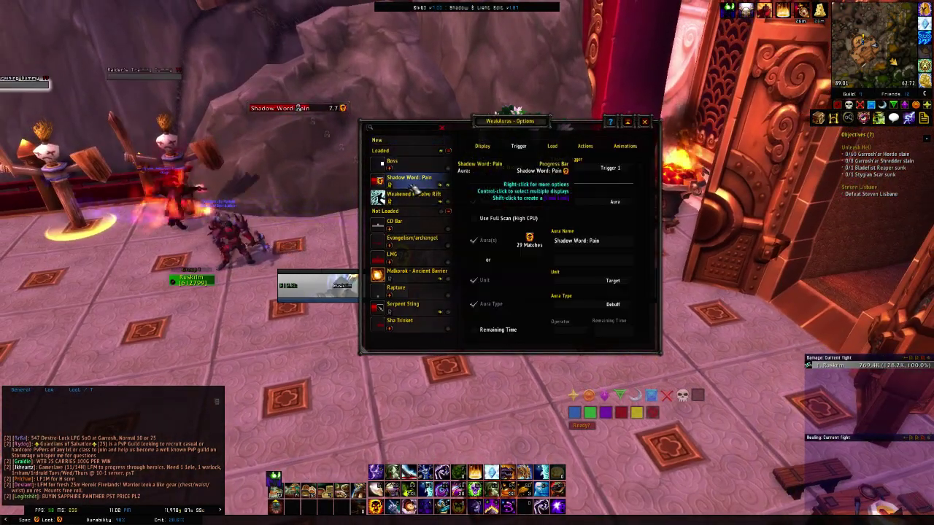
left_click(627, 282)
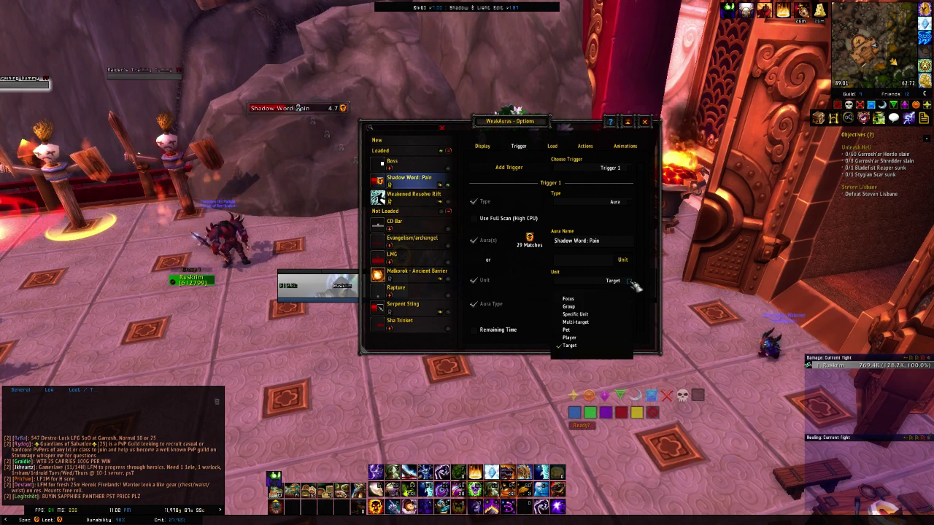
left_click(593, 324)
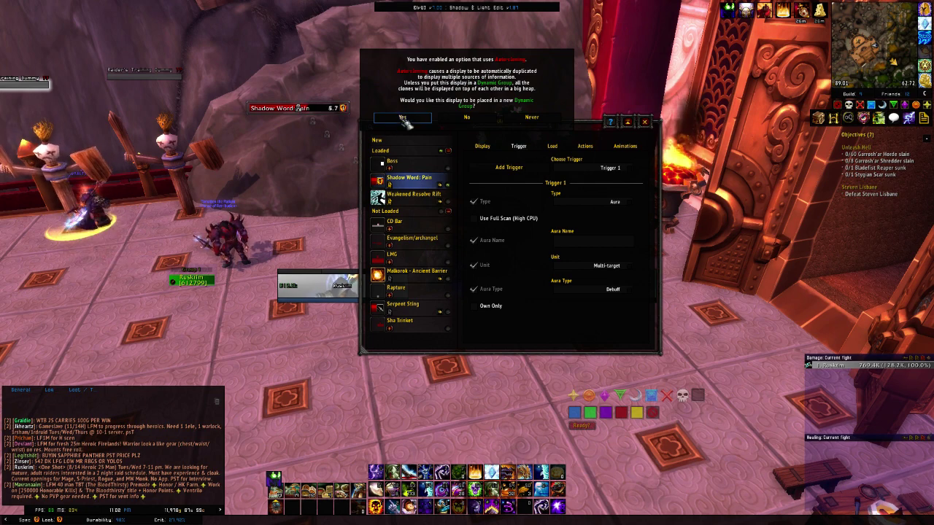
left_click(402, 118)
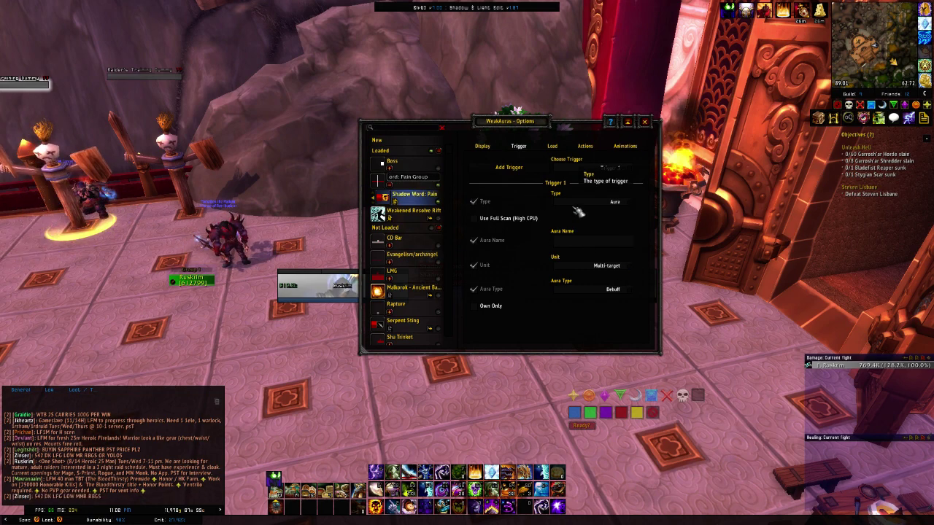
Set the multi-target trigger's aura name to "Shadow Word: Pain" and close the WeakAuras options
type("Shadow Word: Pain")
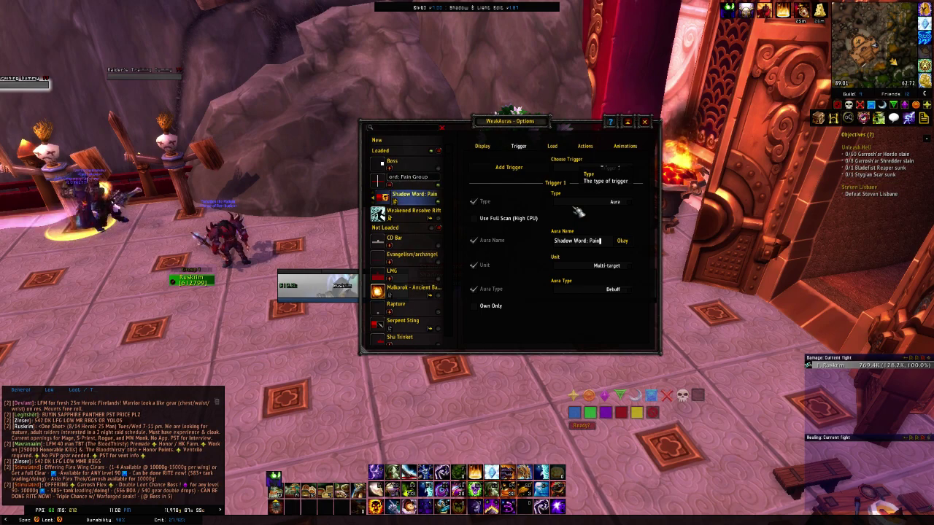
left_click(622, 241)
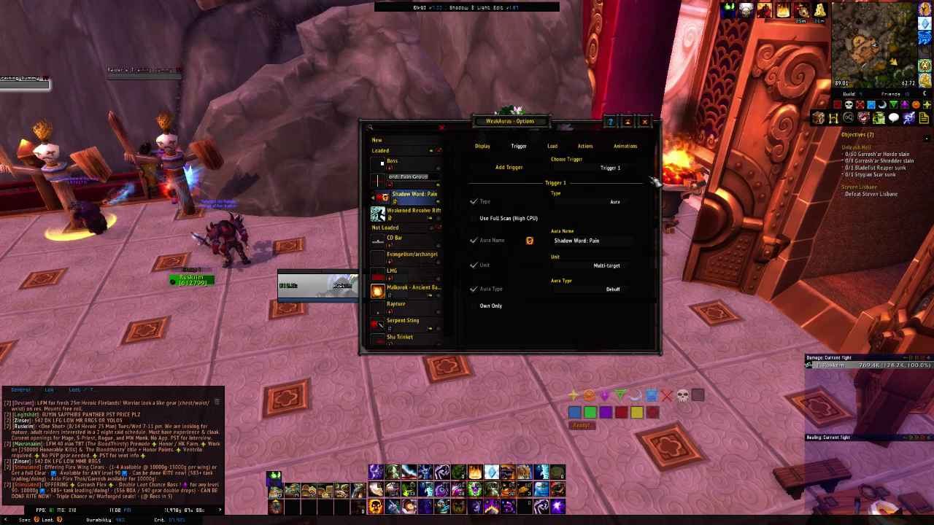
left_click(644, 122)
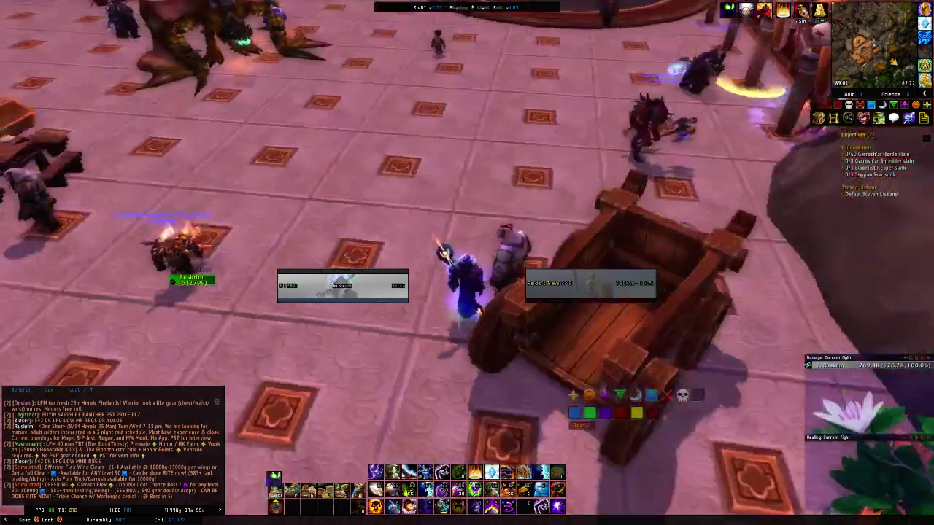
Test the multi-target bars by casting Shadow Word: Pain on both Raider's Training Dummies and both Training Dummies
key("w")
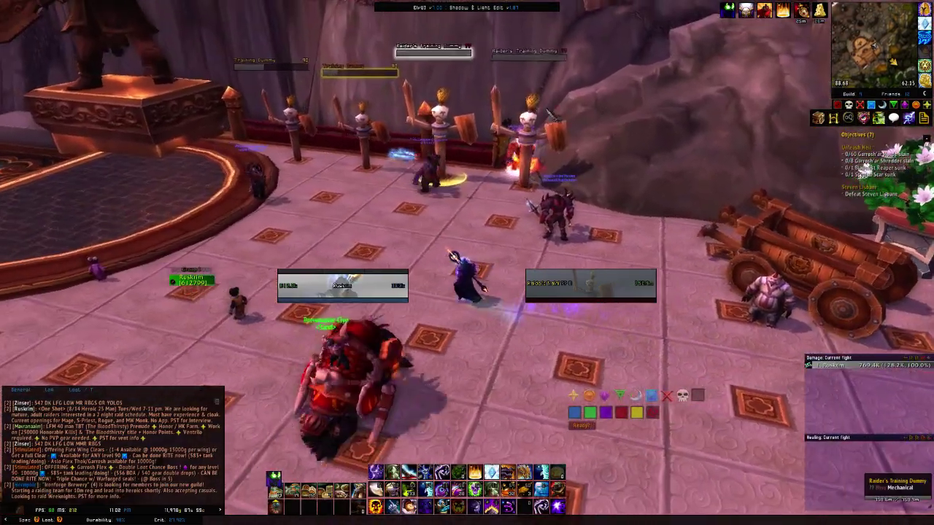
key("q")
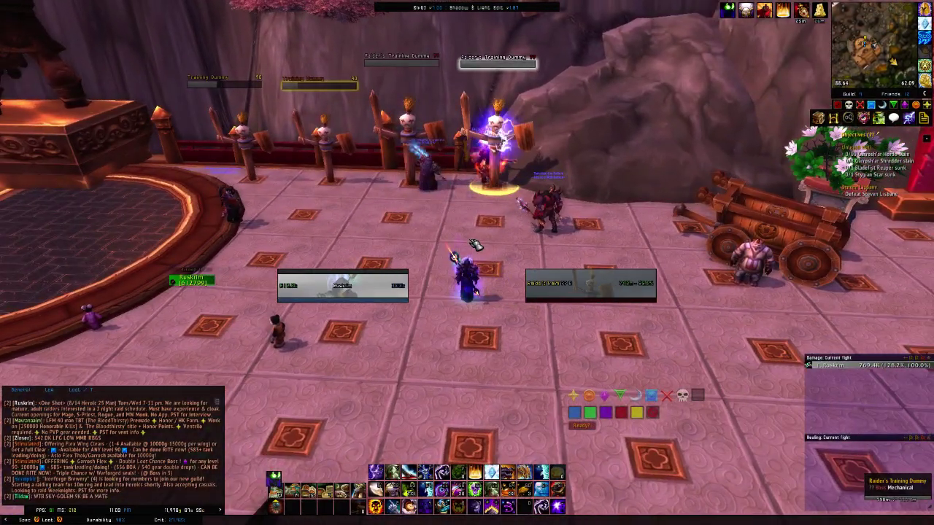
right_click(401, 179)
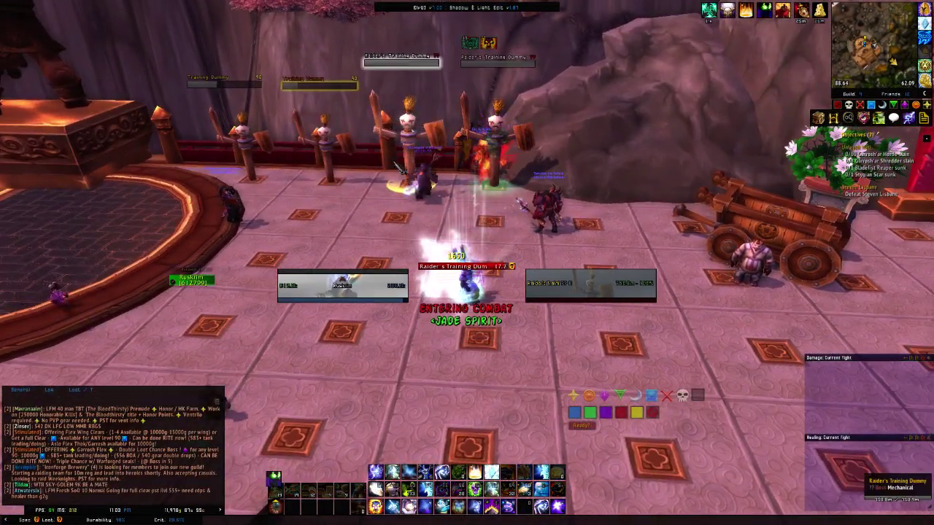
key("6")
key("q")
right_click(346, 150)
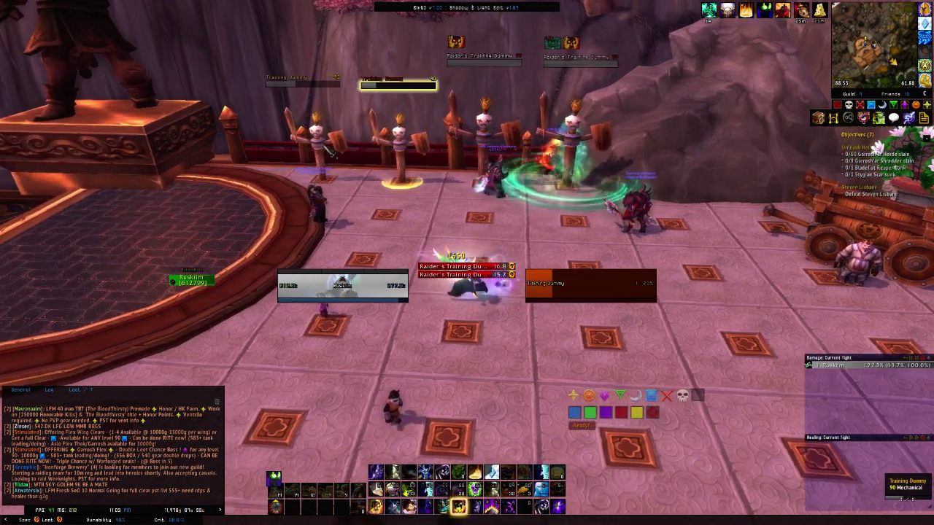
right_click(320, 156)
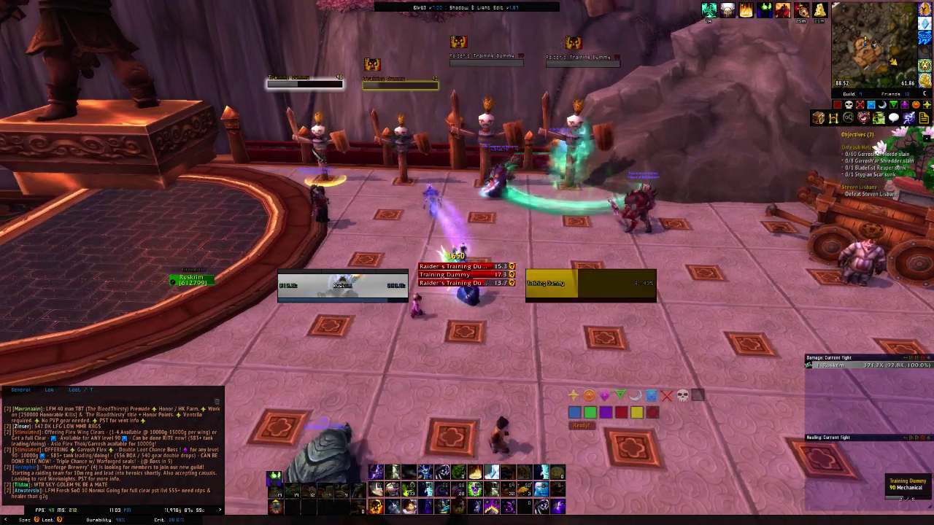
key("e")
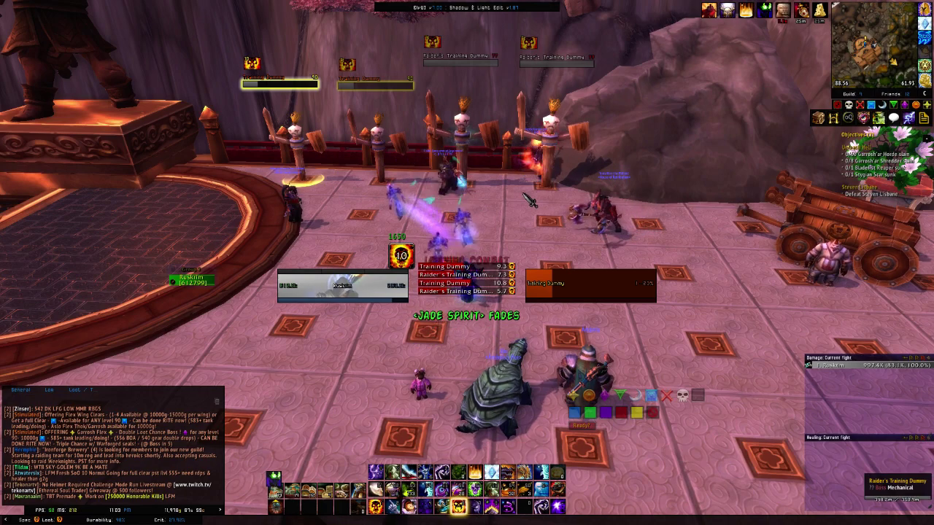
key("d")
Reopen the WeakAuras options and restrict the Shadow Word: Pain Group's loading to the player's own character name
key("Return")
type("/wa")
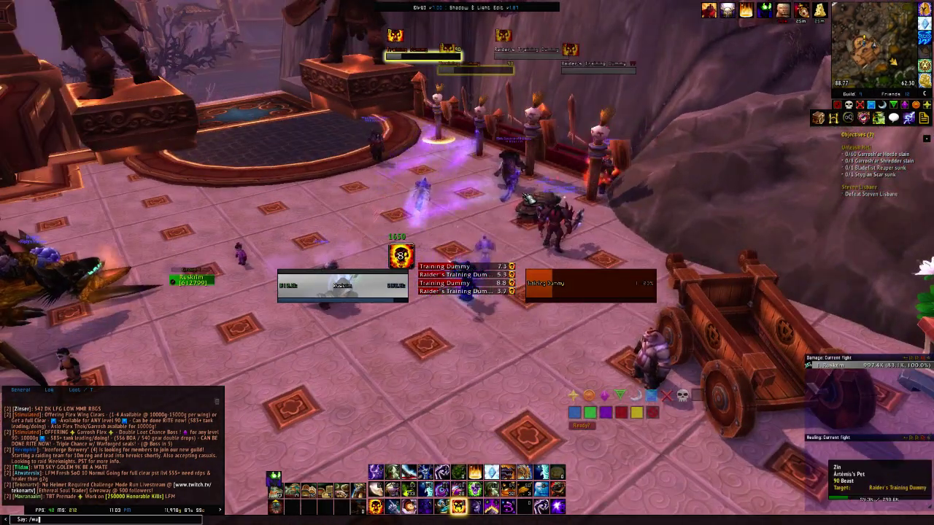
key("Return")
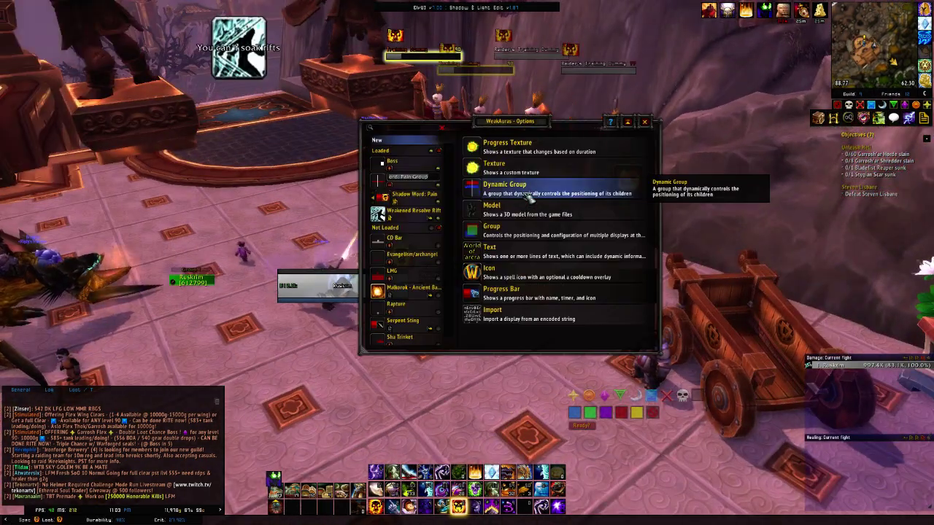
left_click(417, 194)
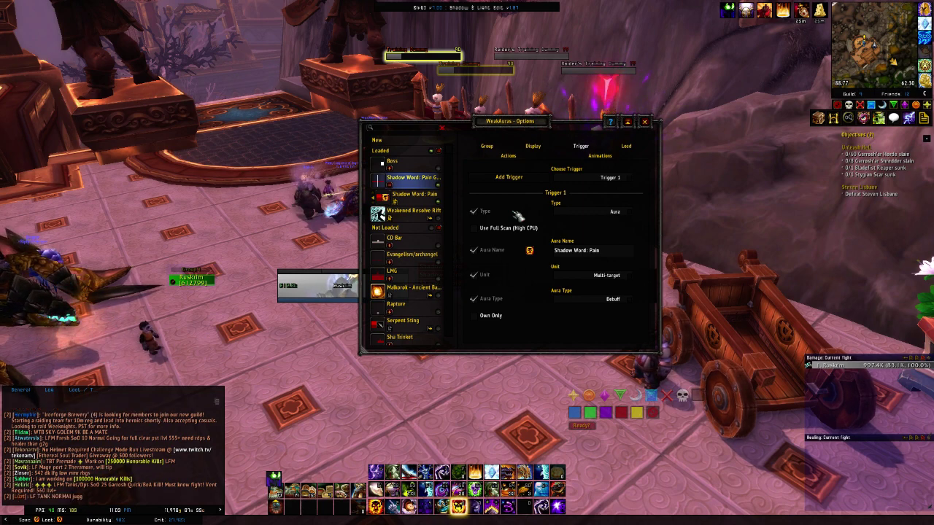
left_click(627, 147)
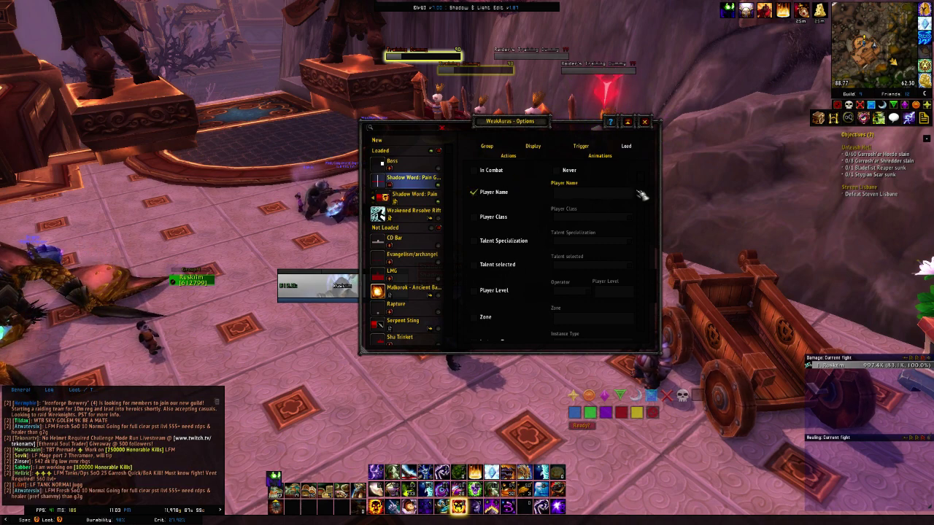
type("Ruskrim")
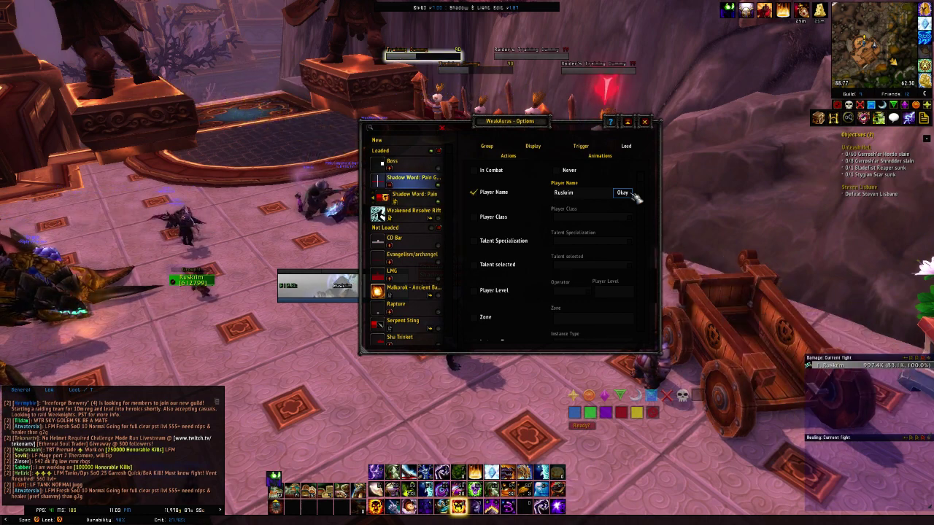
left_click(626, 192)
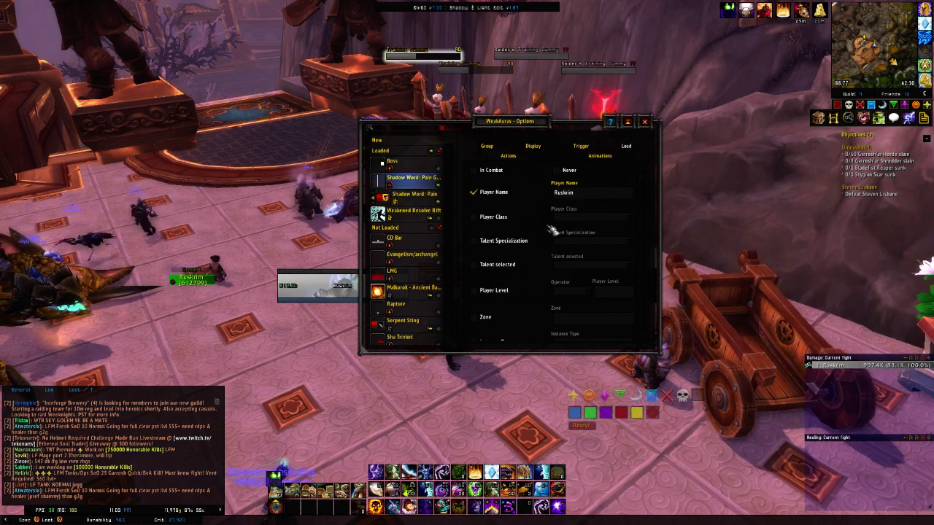
Examine the load conditions of the Serpent Sting display as an example of class and specialization filtering
scroll(413, 321, "down", 1)
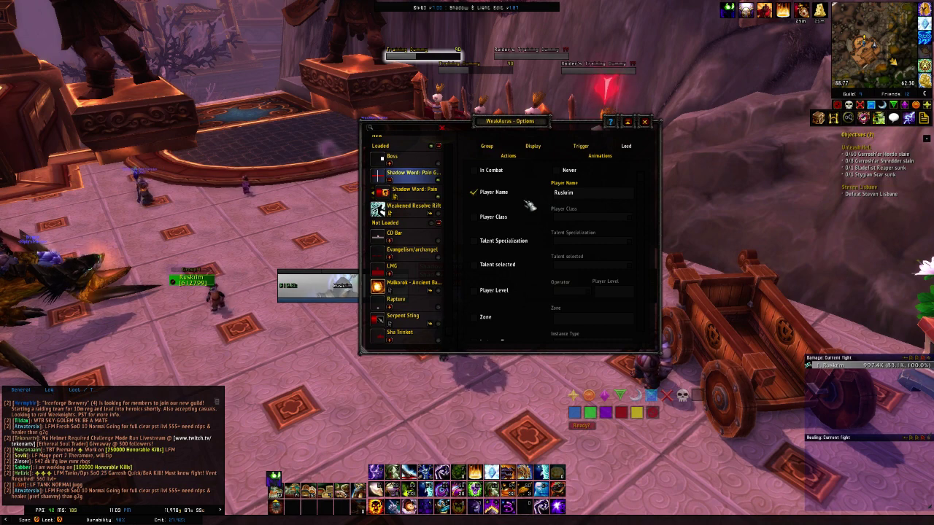
scroll(416, 268, "up", 1)
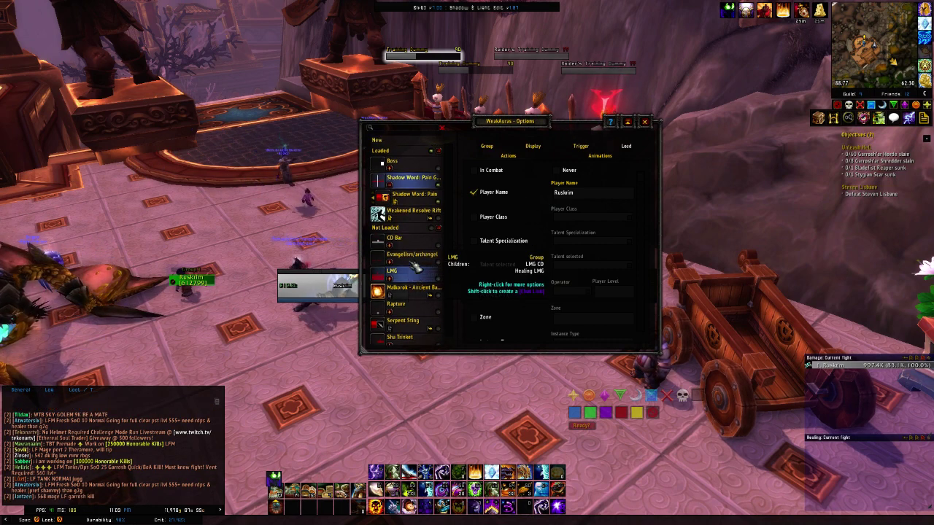
scroll(416, 268, "down", 1)
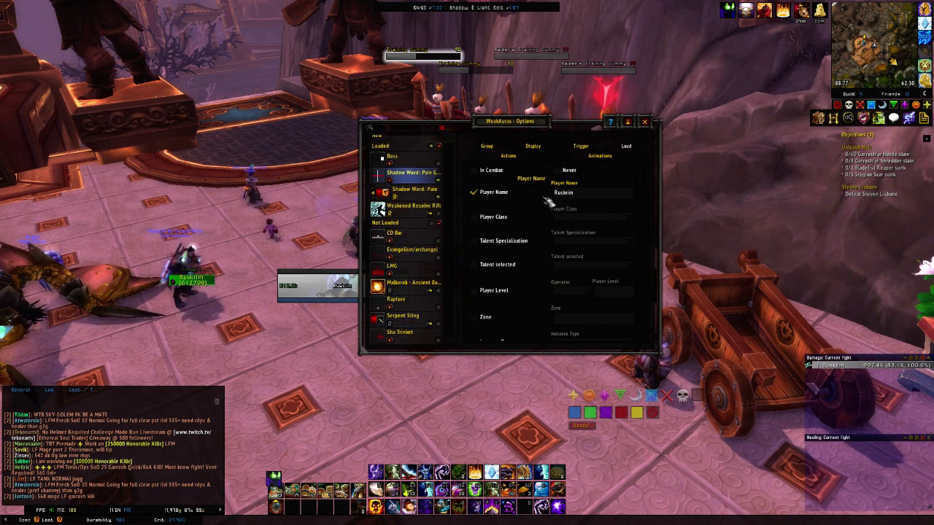
left_click(403, 316)
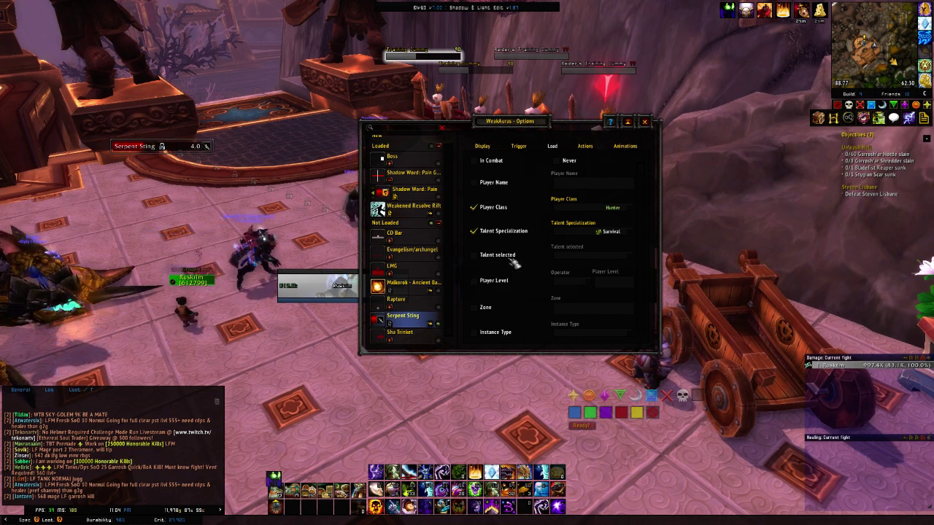
Restrict the Shadow Word: Pain display's loading to the Priest player class and the Shadow talent specialization
left_click(415, 190)
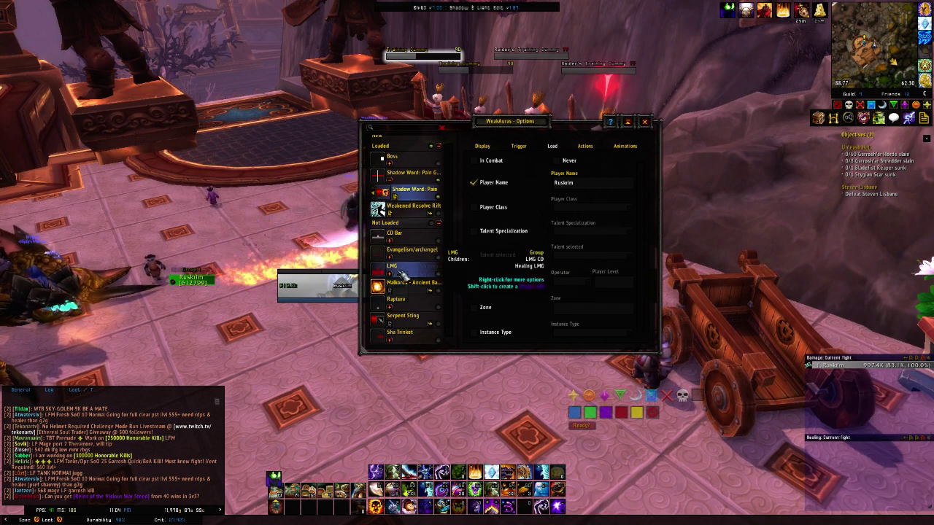
left_click(504, 208)
left_click(593, 208)
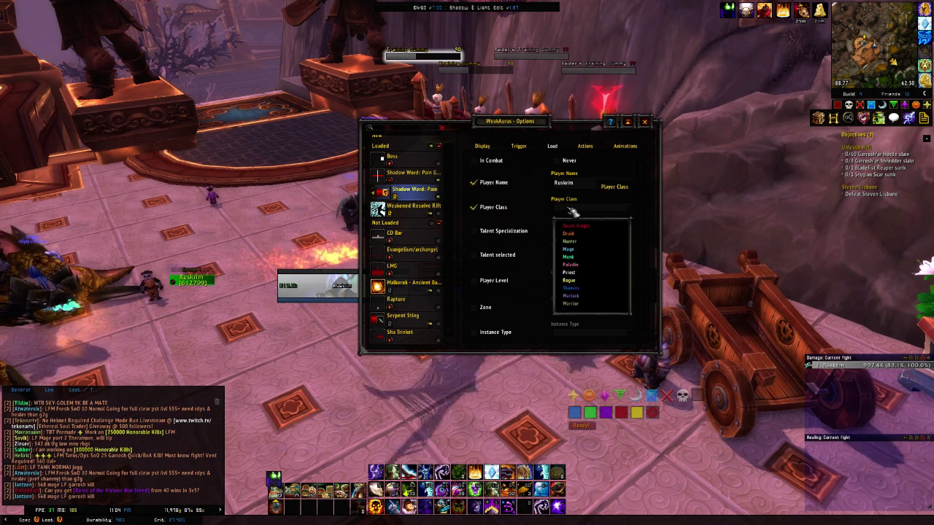
left_click(591, 272)
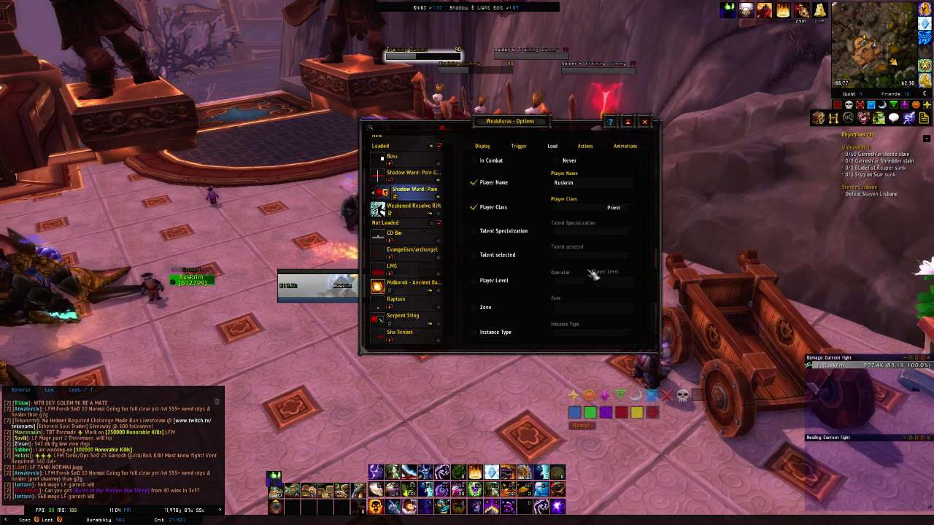
left_click(475, 231)
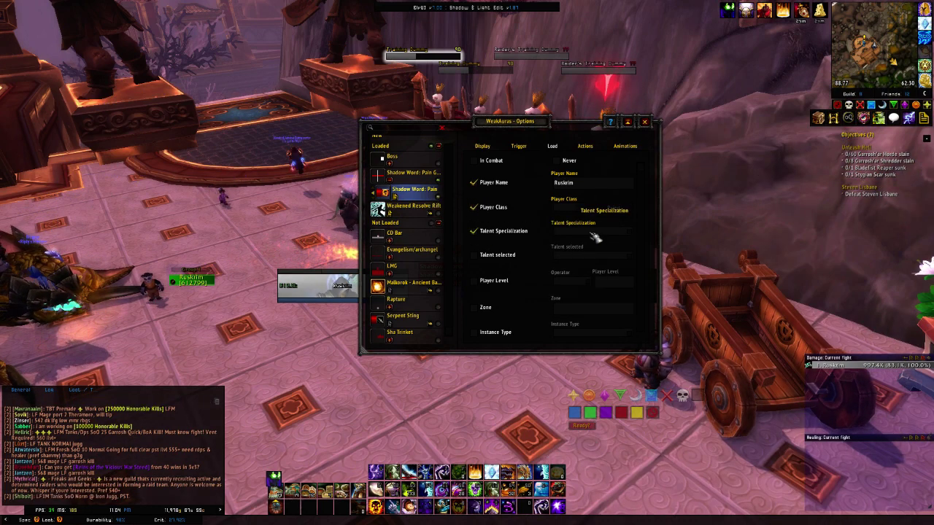
left_click(595, 237)
left_click(578, 265)
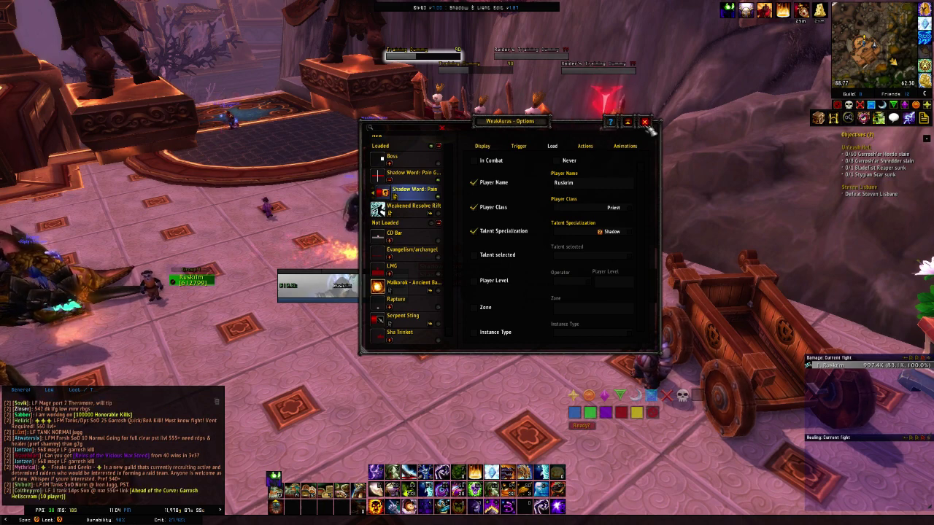
Move the Shadow Word: Pain Group's bars up and to the left, above the player frame, and close the WeakAuras options
left_click_drag(526, 126, 686, 140)
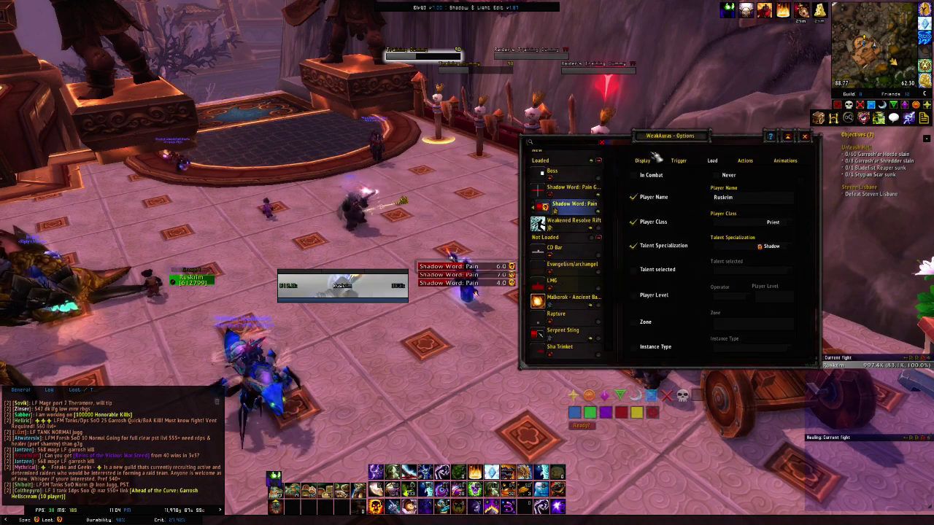
left_click_drag(308, 121, 445, 264)
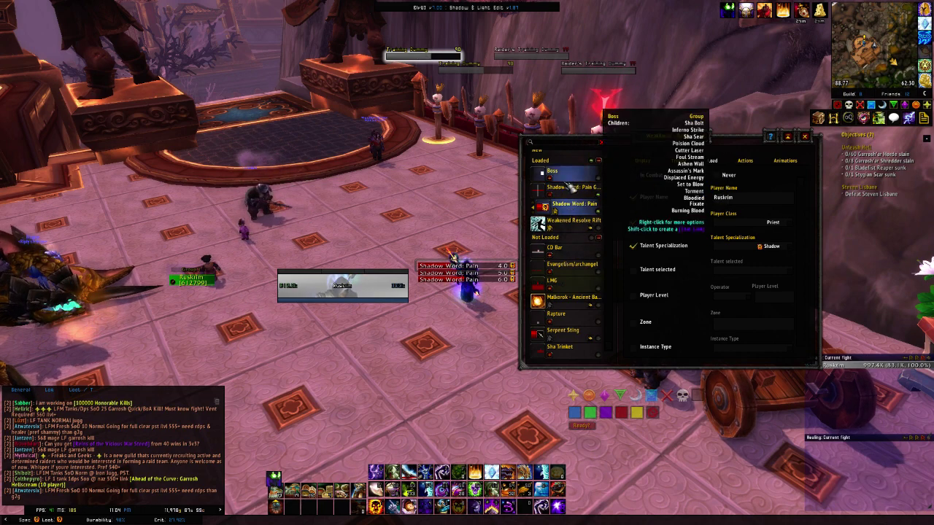
left_click(569, 187)
left_click_drag(467, 267, 340, 146)
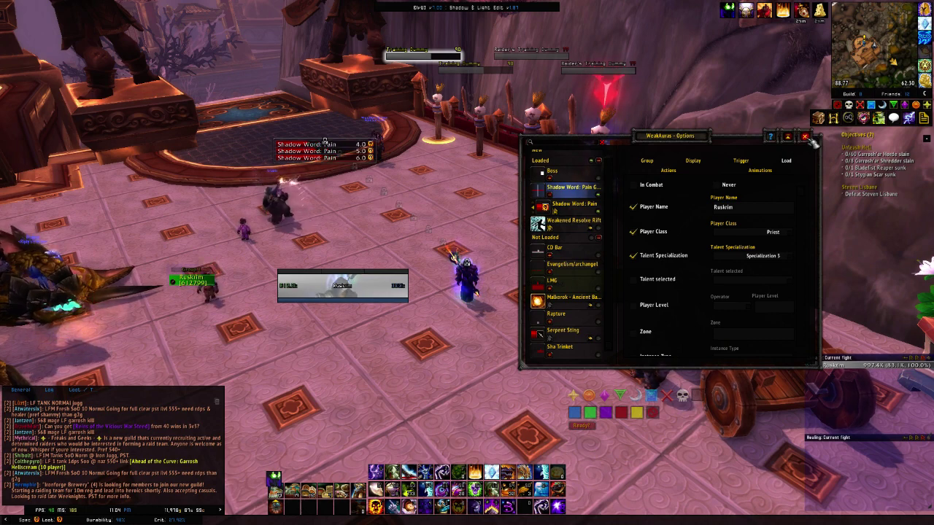
left_click(550, 195)
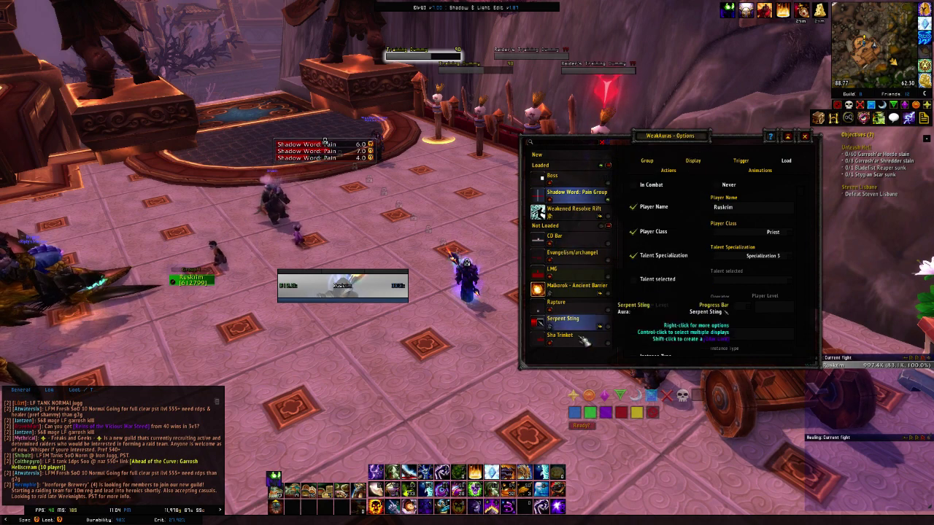
left_click(805, 138)
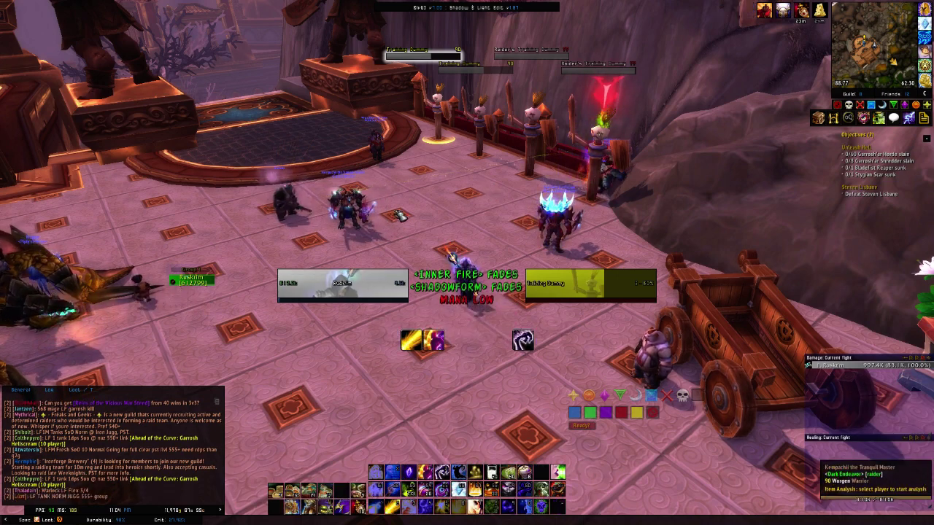
Reopen the WeakAuras options, move the window away from the displays, and select the Shadow Word: Pain Group to check its load conditions
key("1")
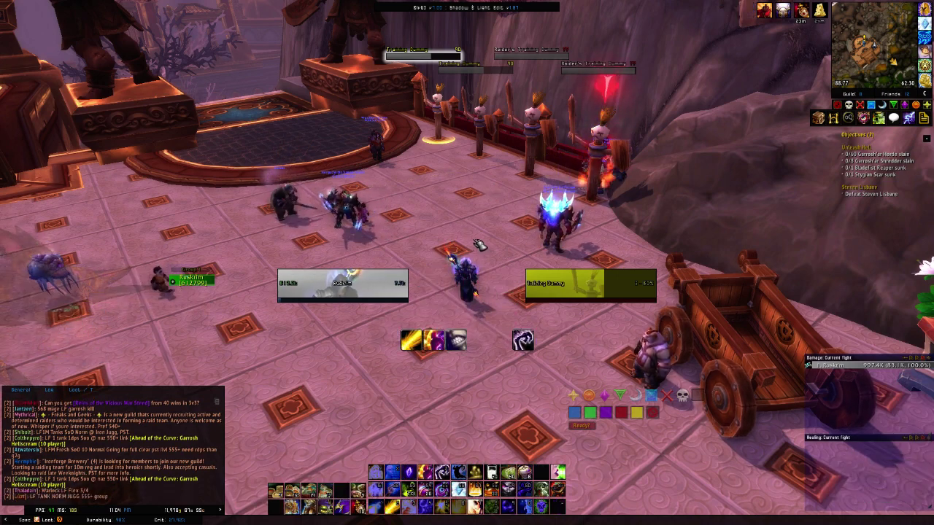
type("wa")
key("Return")
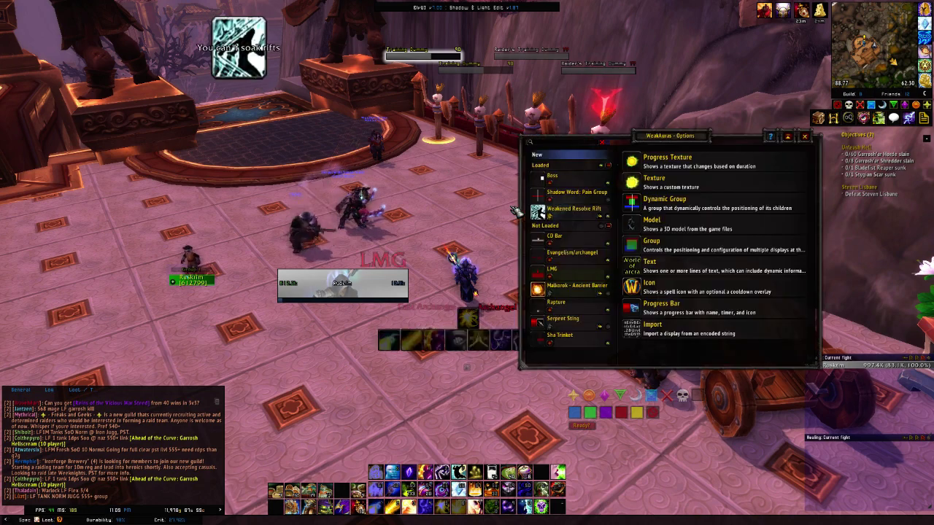
left_click_drag(678, 144, 771, 71)
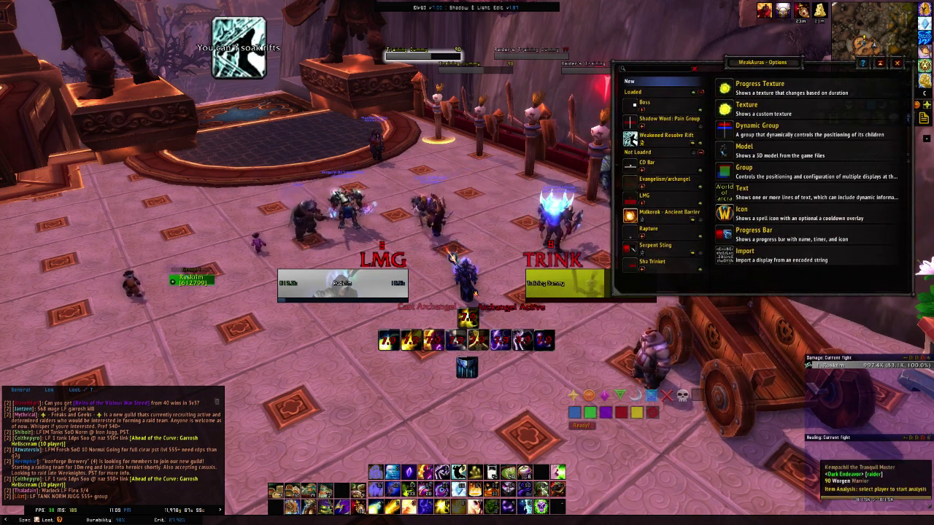
left_click(670, 121)
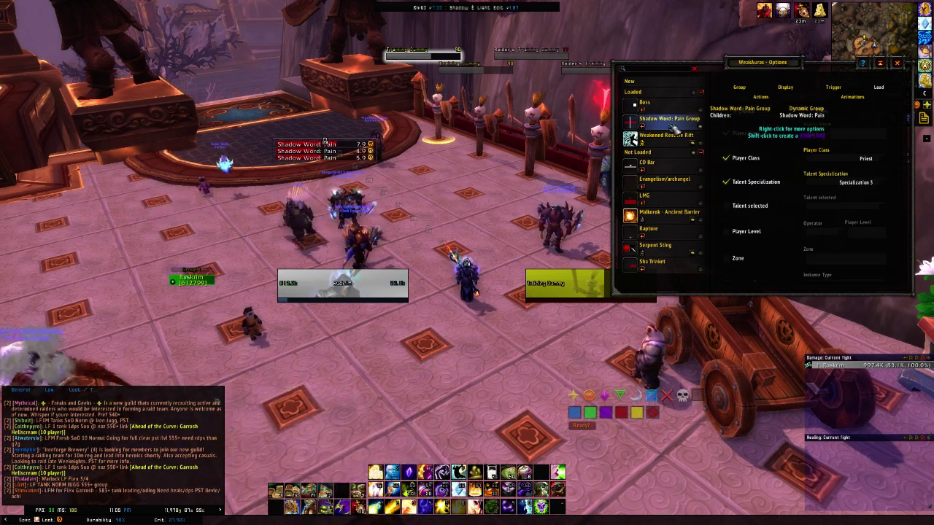